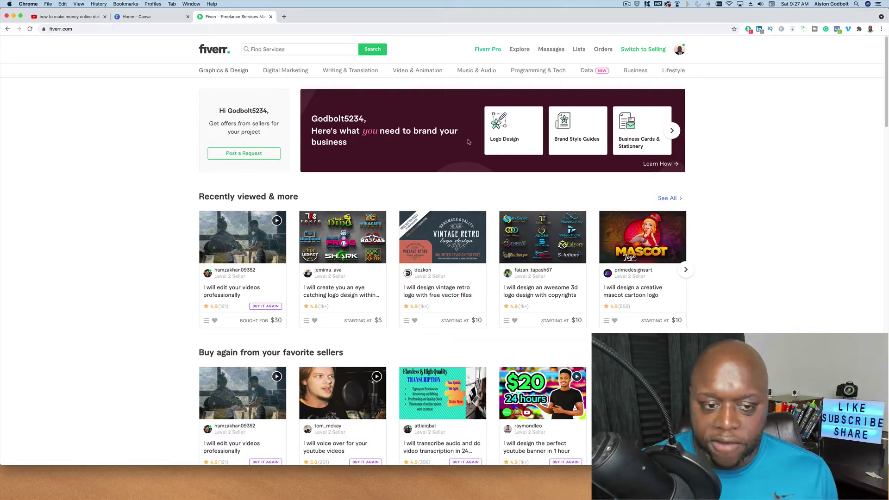
Search Fiverr for 'logo design' and scroll through the 162,320 gig results.
click(285, 49)
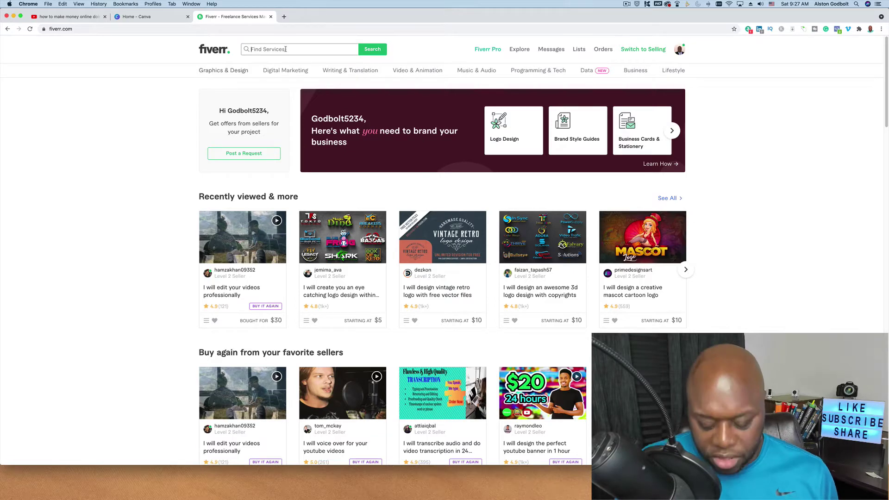
text(l)
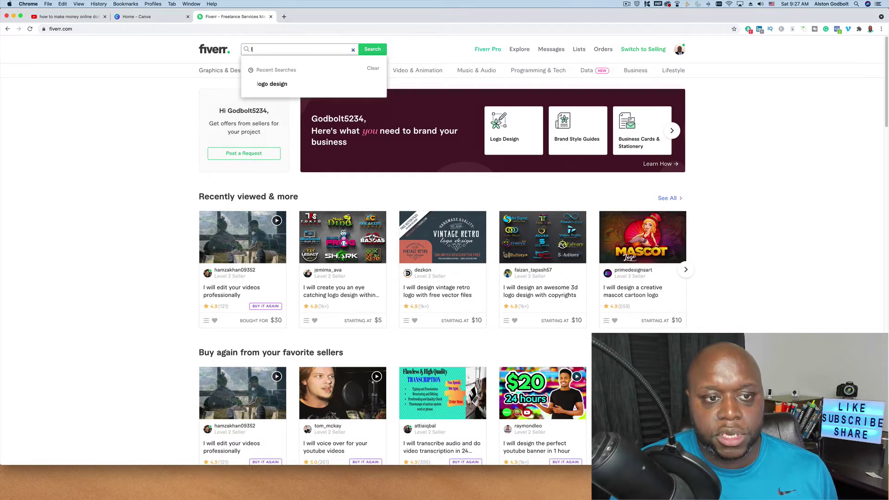
click(273, 84)
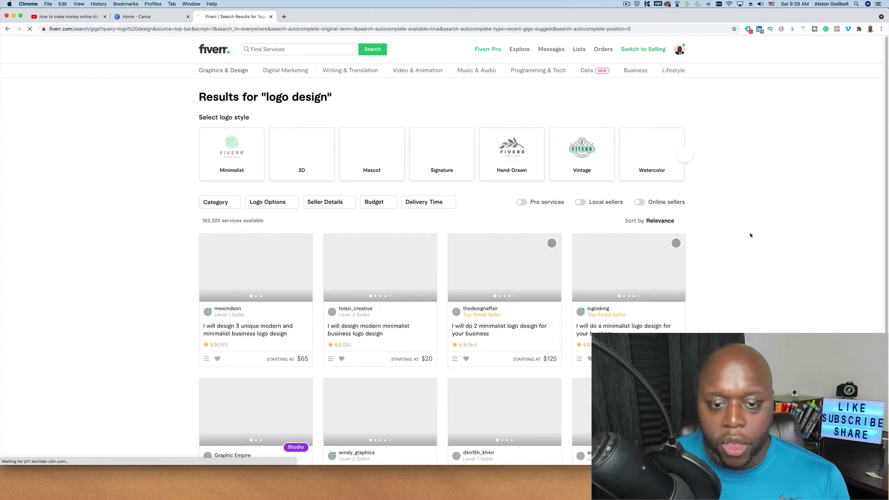
scroll(751, 252, down, 1)
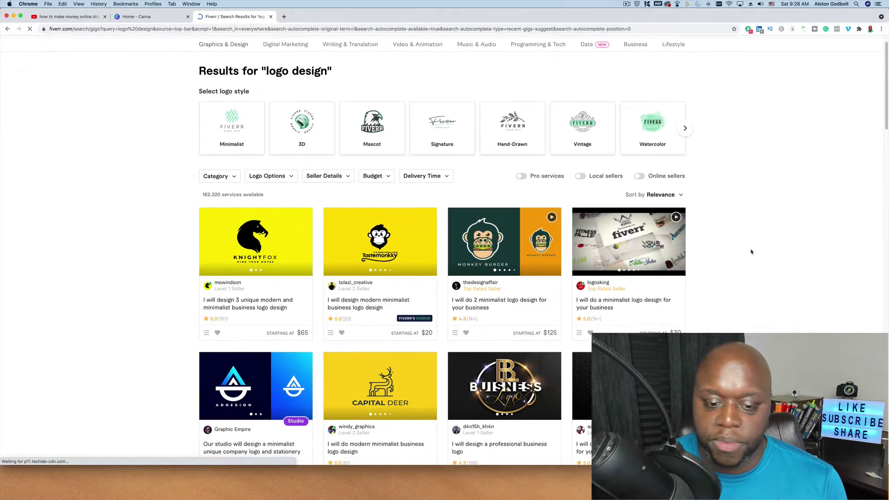
scroll(752, 252, down, 5)
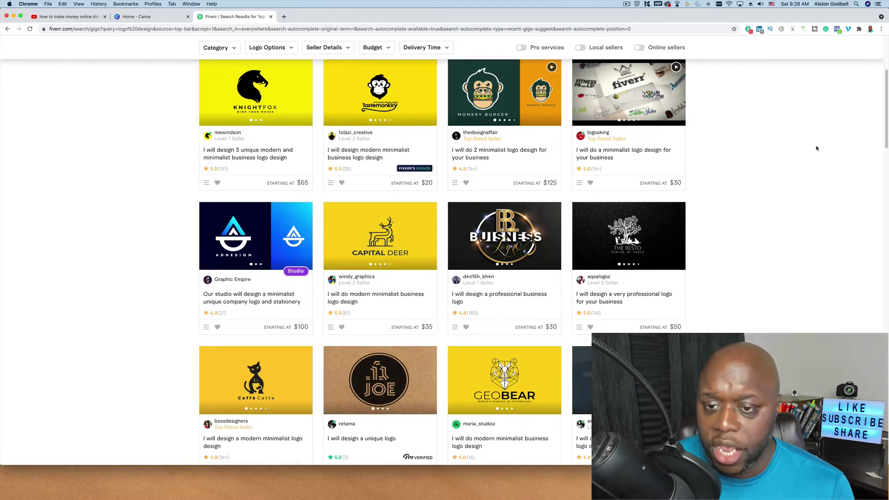
scroll(784, 181, down, 6)
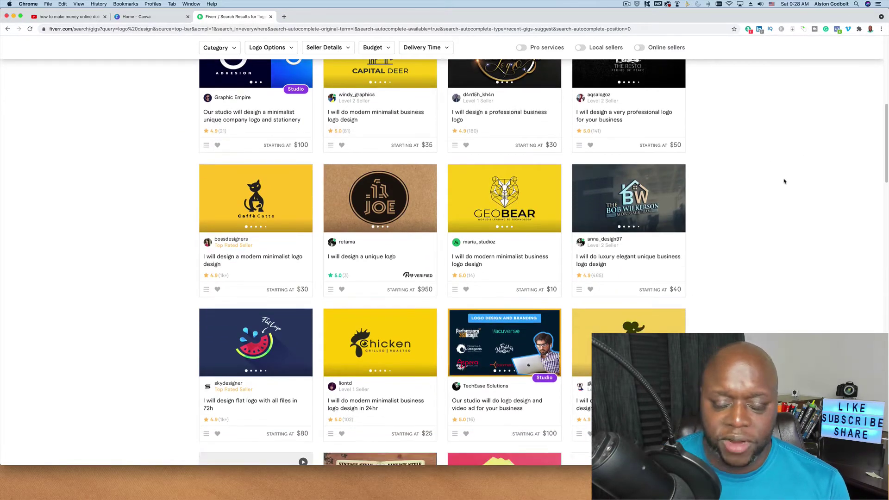
scroll(784, 181, up, 10)
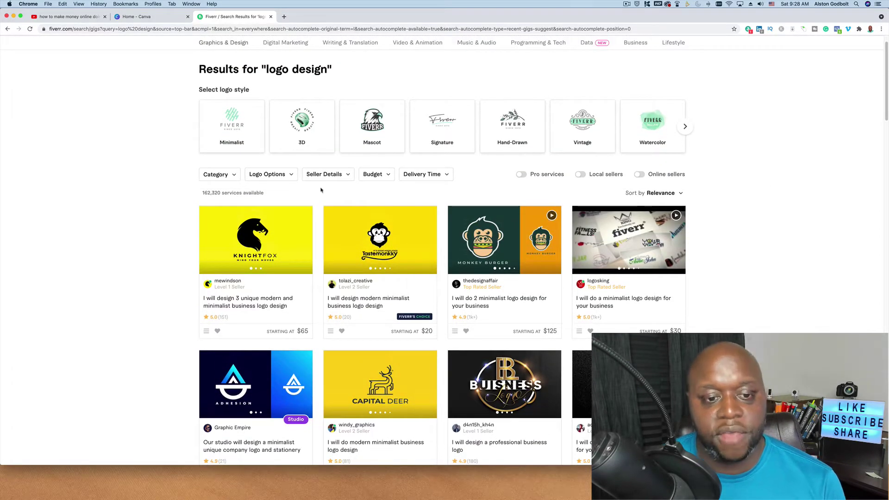
Set a $10 maximum budget filter on the logo design gigs and scroll the results.
click(385, 178)
click(421, 204)
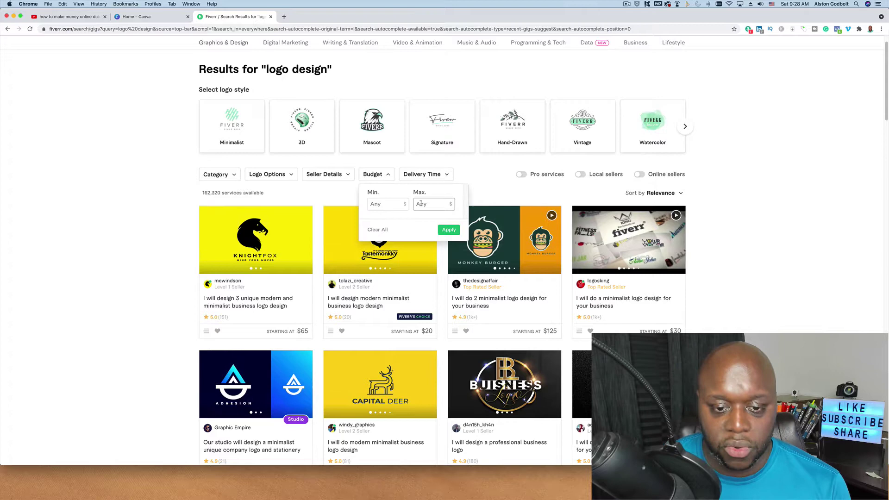
text(10)
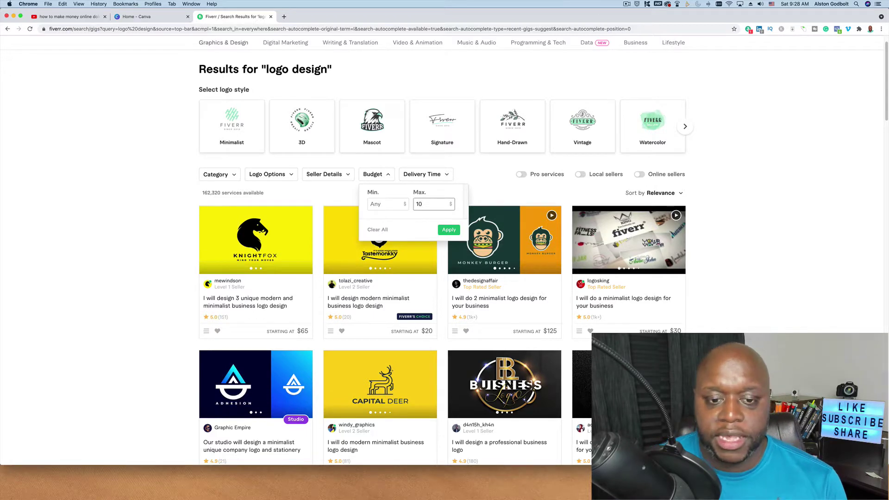
click(449, 230)
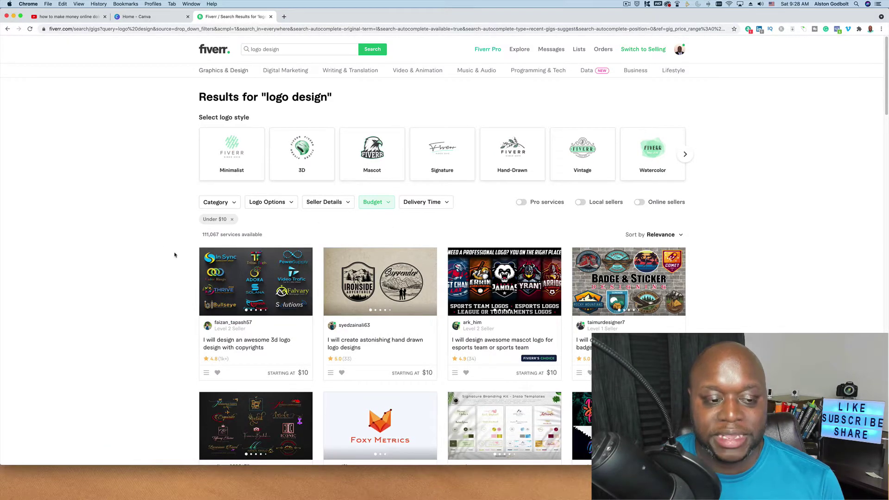
scroll(175, 255, down, 1)
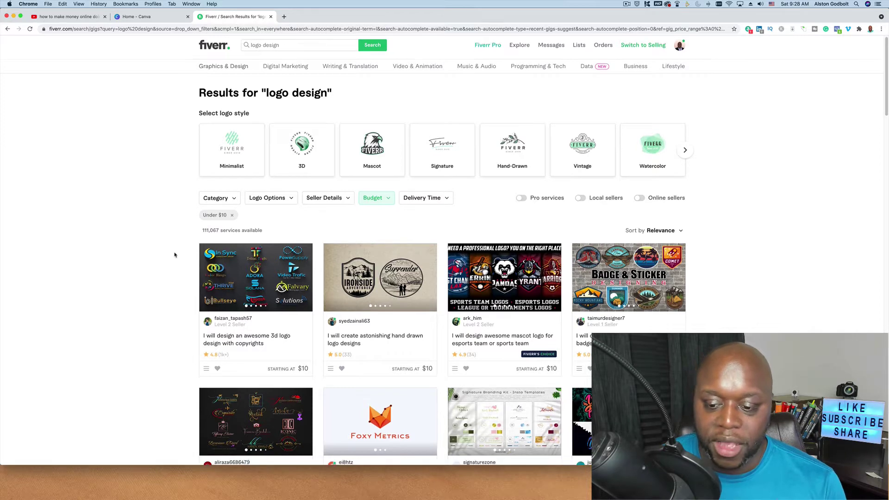
scroll(174, 255, down, 3)
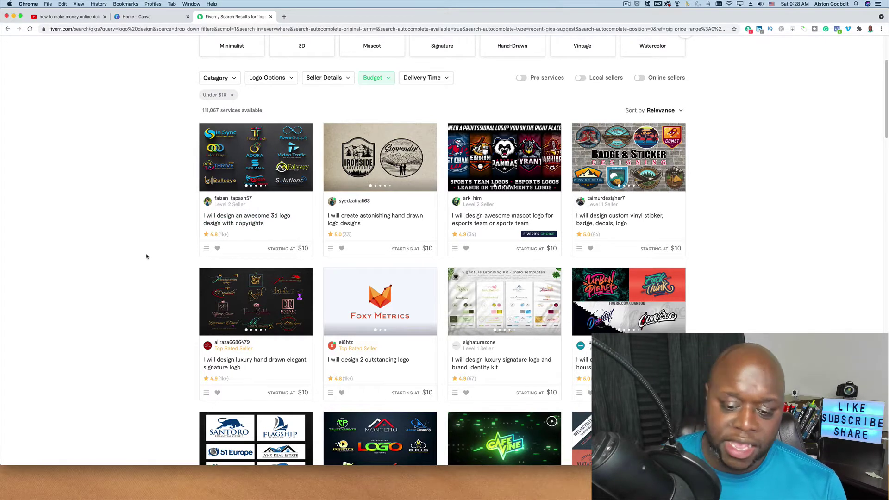
scroll(655, 228, up, 3)
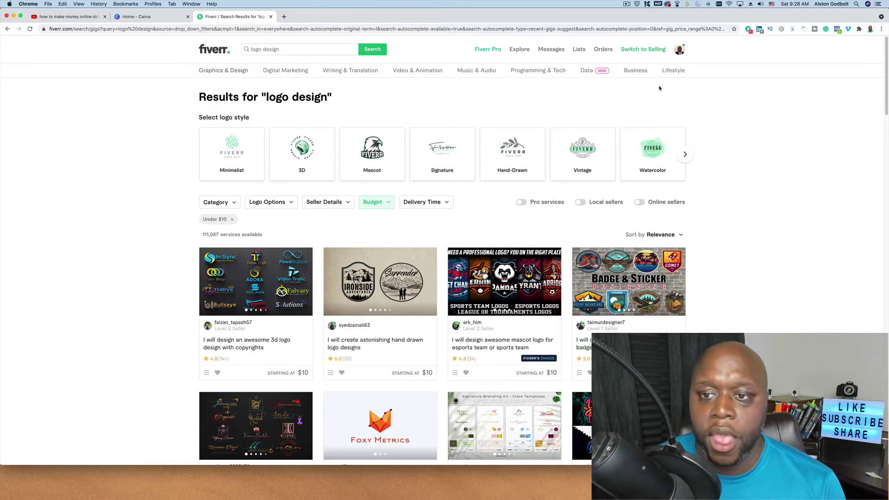
Switch to selling mode and open the paused AWS s3 accounts gig from your Gigs list.
click(641, 50)
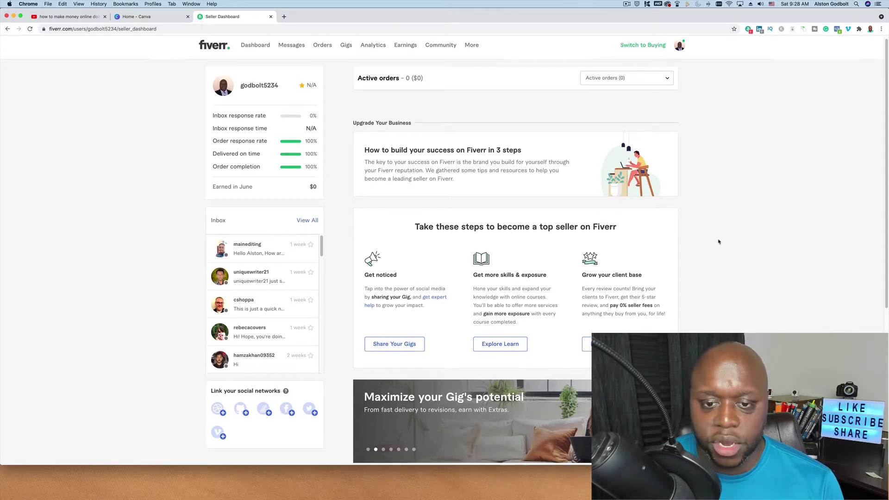
scroll(719, 242, down, 4)
scroll(719, 241, up, 4)
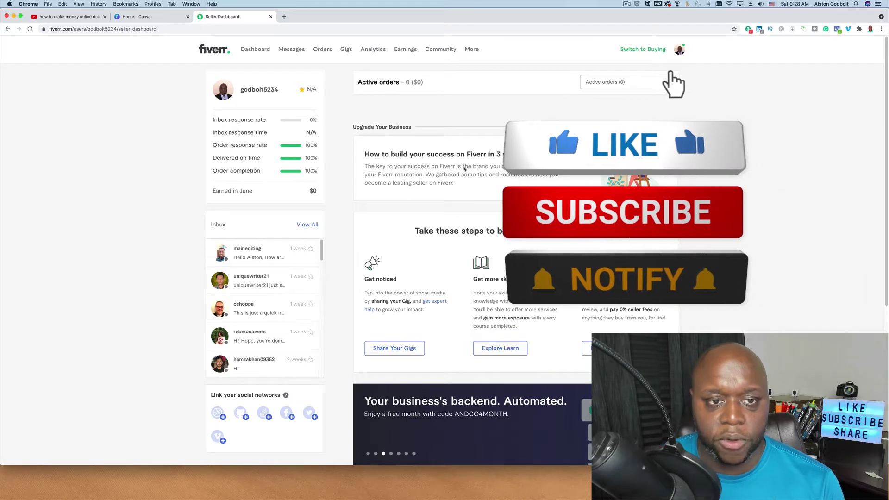
click(346, 49)
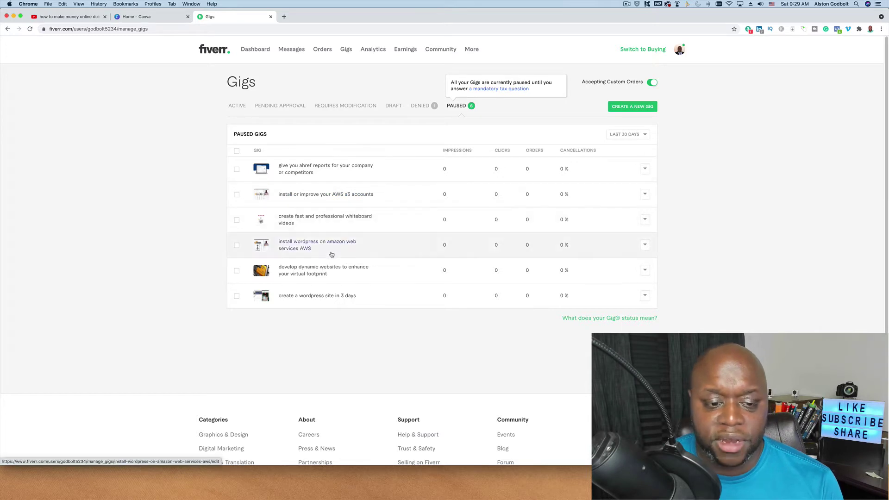
click(309, 196)
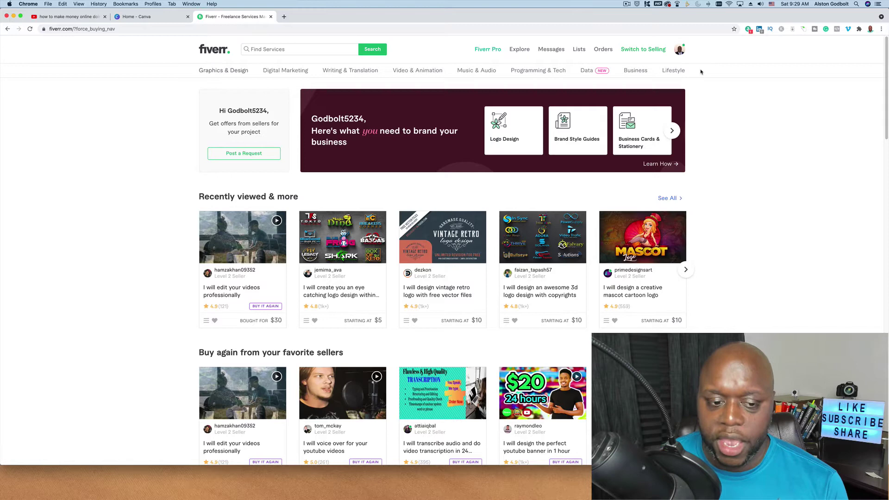
Choose Post a Request from the profile menu to open the custom request form.
click(678, 51)
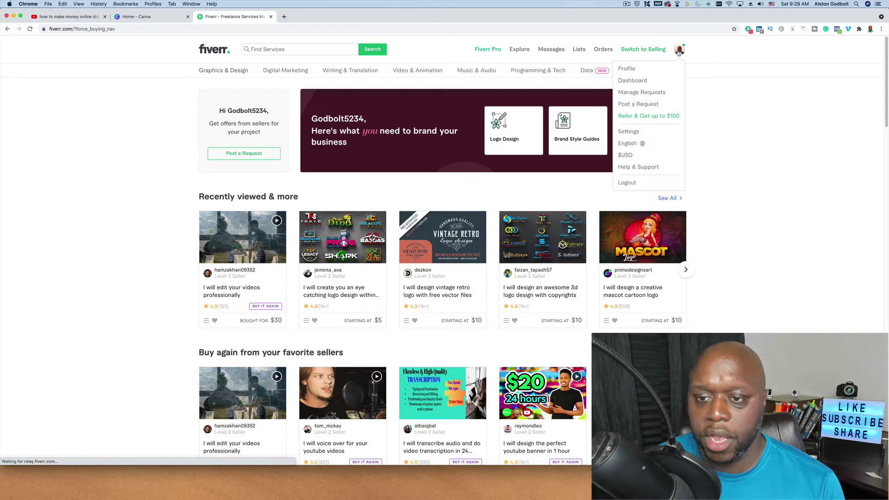
click(648, 105)
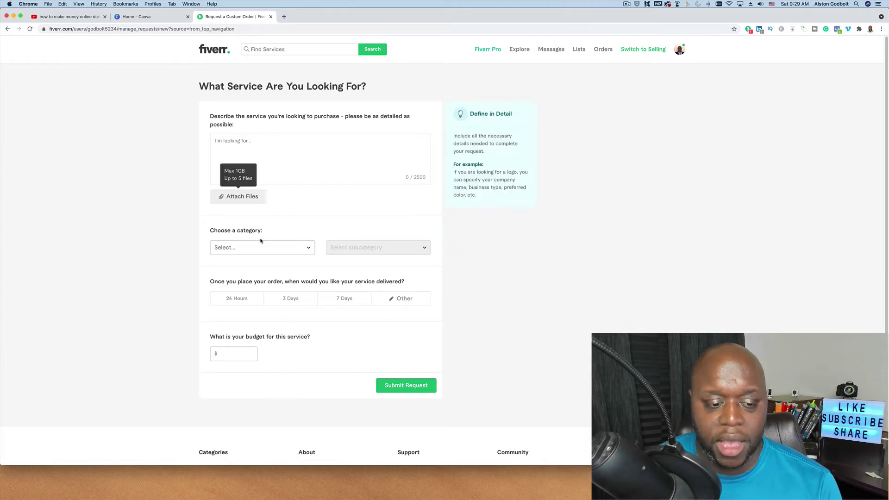
mouse_move(236, 349)
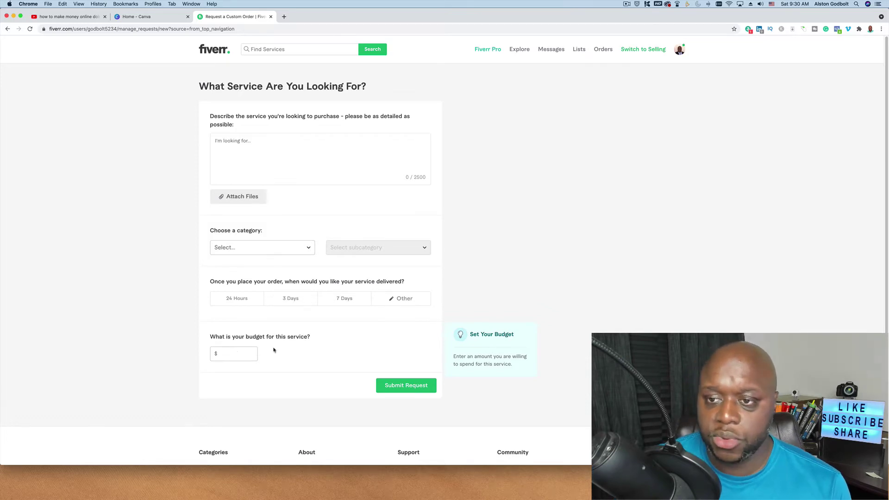
Go to Manage Requests, show the Paused tab, and scroll through the paused requests.
click(681, 50)
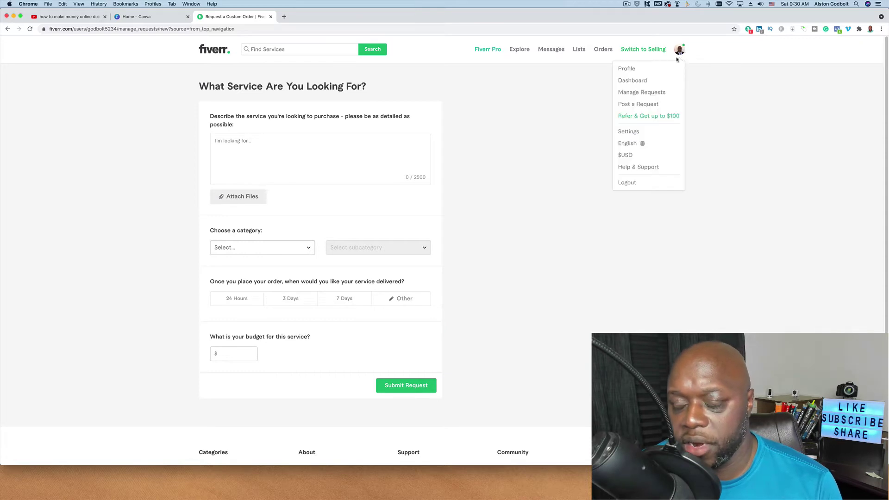
click(663, 92)
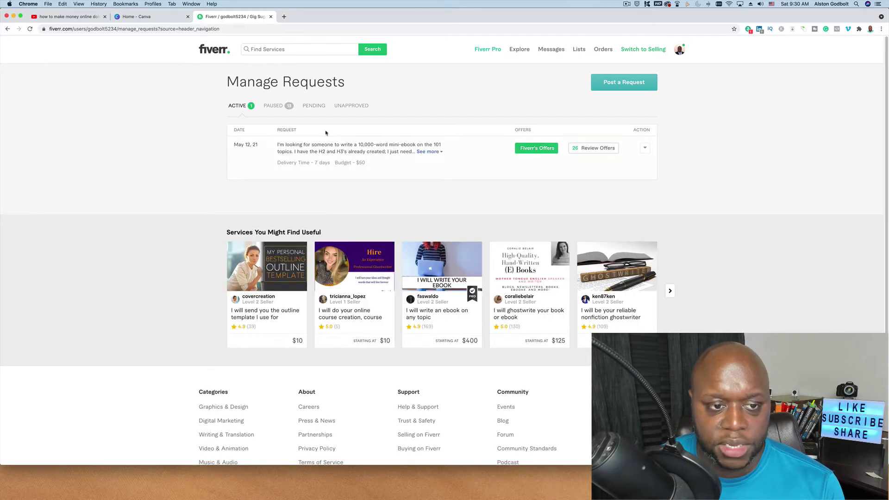
click(276, 106)
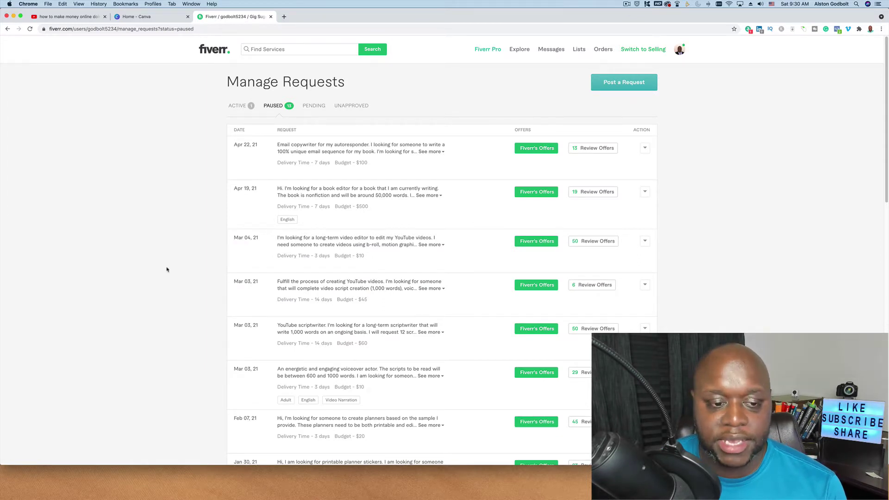
scroll(180, 208, down, 1)
scroll(180, 208, down, 2)
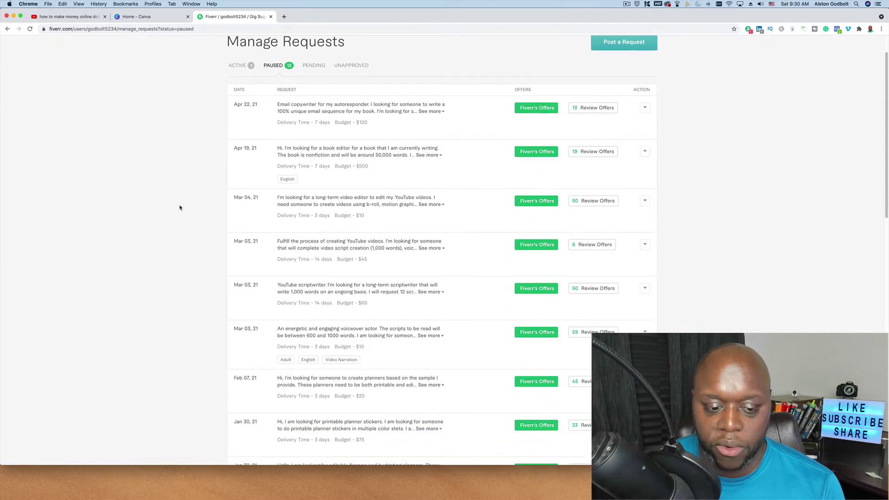
scroll(180, 208, up, 3)
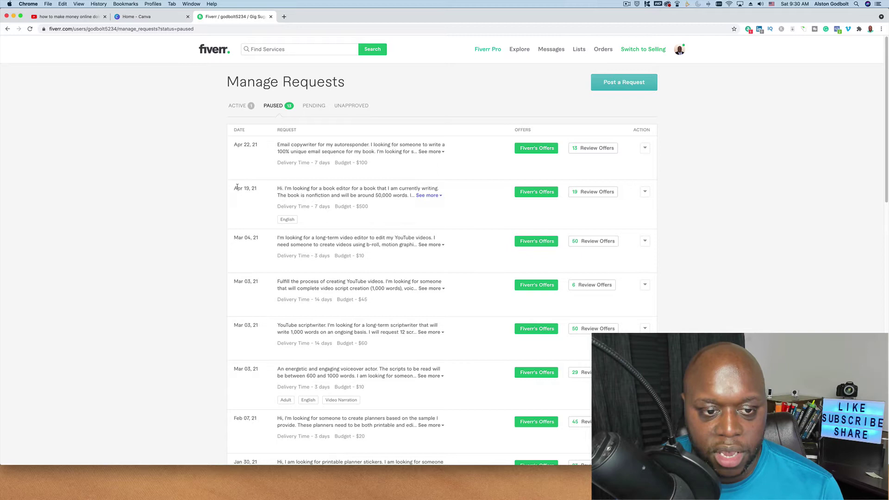
Open the offers on the Apr 22 email request and highlight the 13-offer count and reply instruction.
click(603, 152)
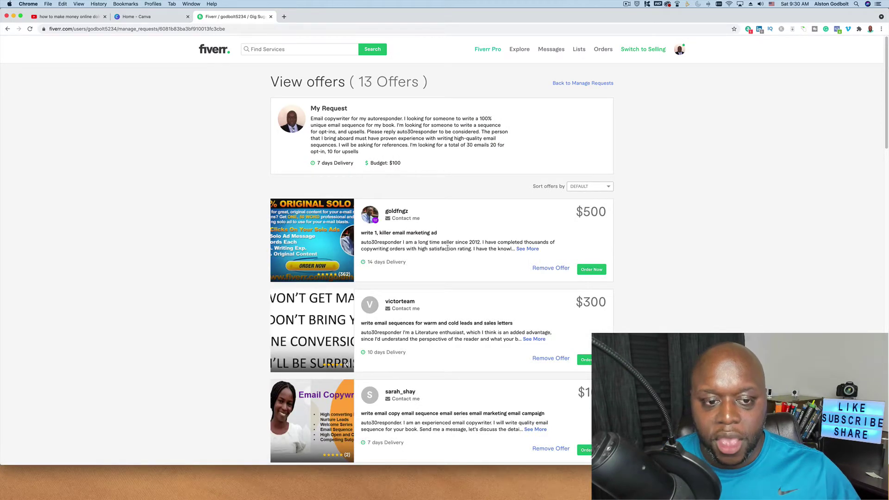
scroll(491, 267, down, 5)
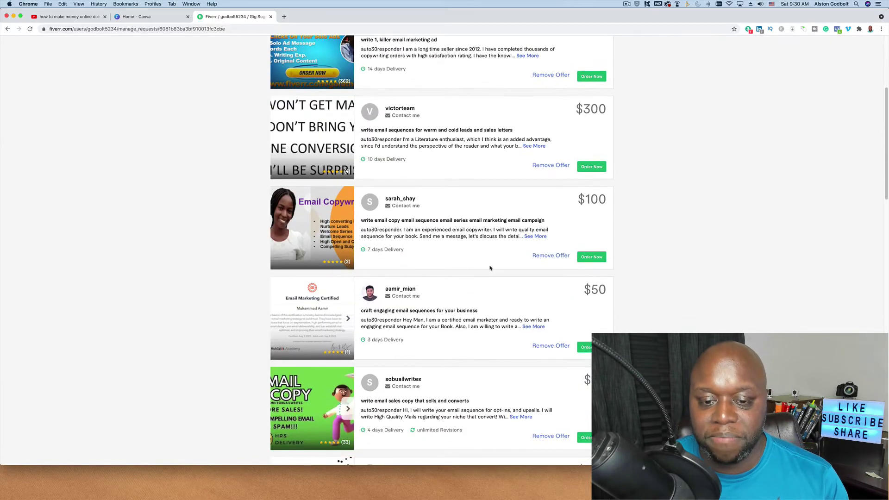
scroll(491, 267, up, 5)
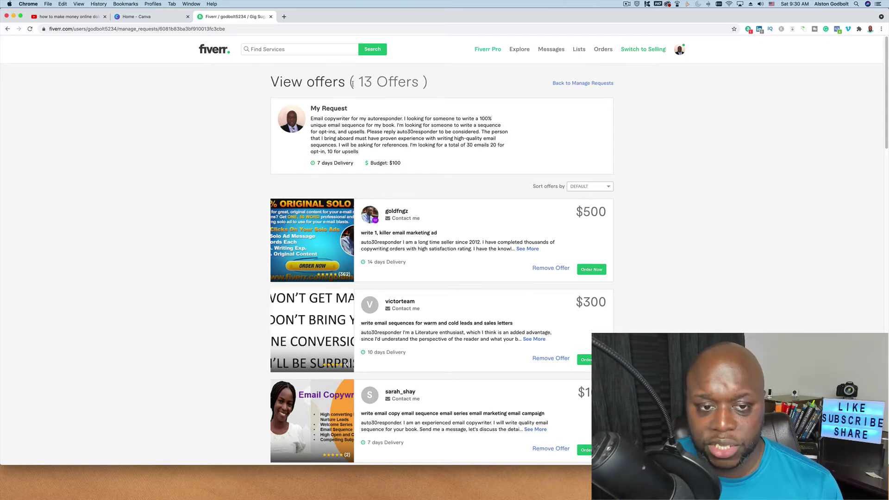
drag(352, 83, 466, 92)
click(694, 276)
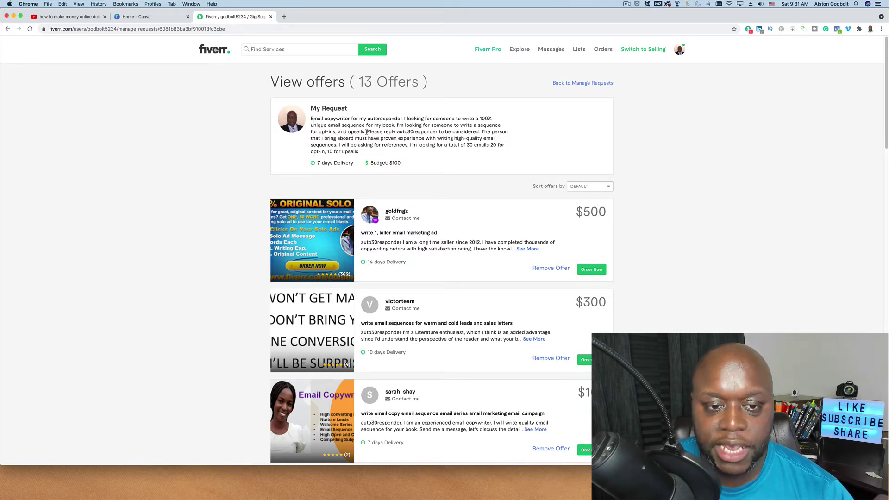
drag(367, 132, 418, 131)
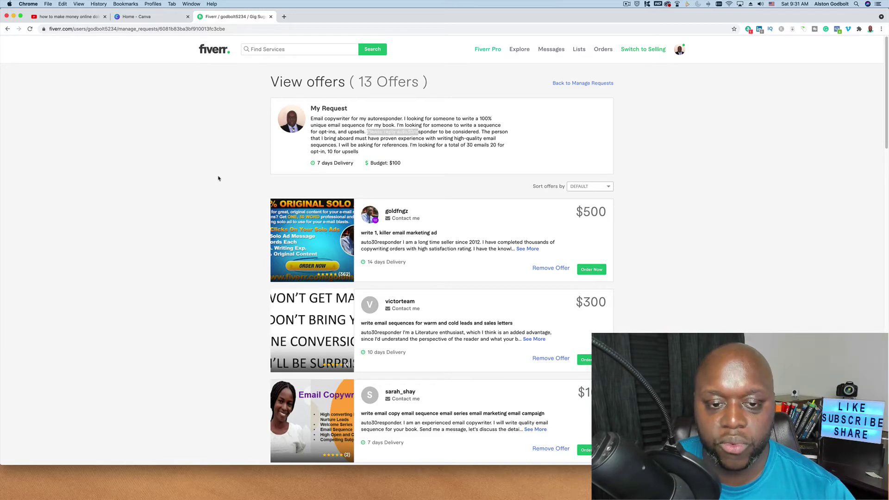
click(349, 144)
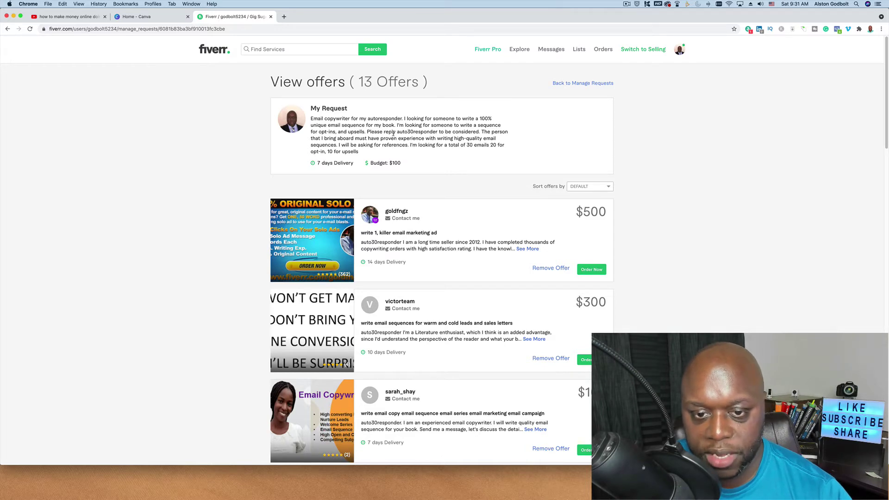
scroll(247, 237, down, 3)
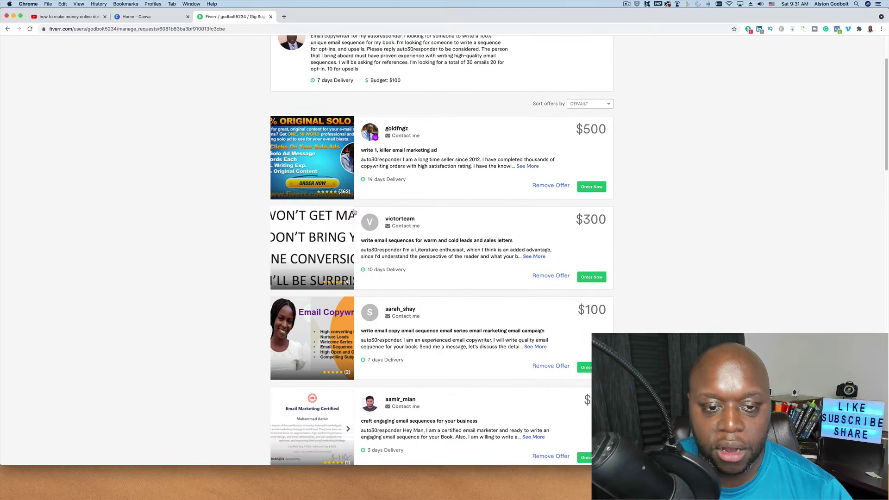
scroll(411, 262, down, 3)
scroll(411, 262, down, 5)
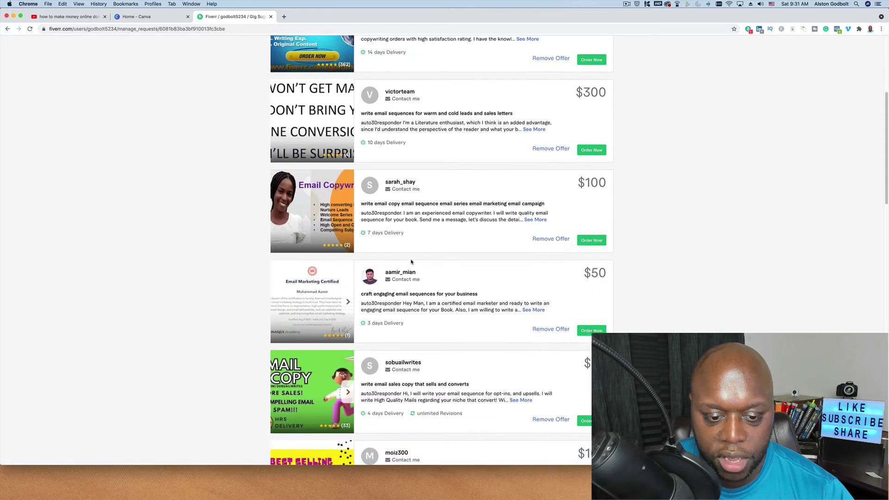
scroll(421, 311, down, 3)
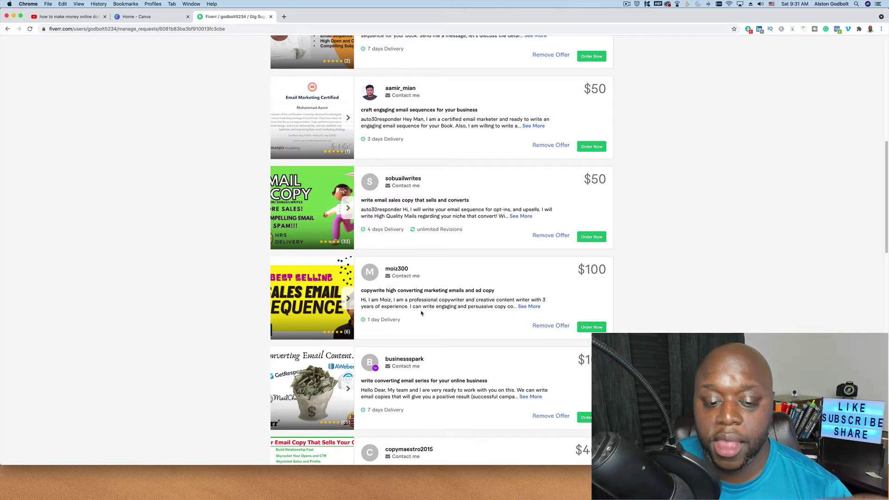
scroll(422, 313, down, 2)
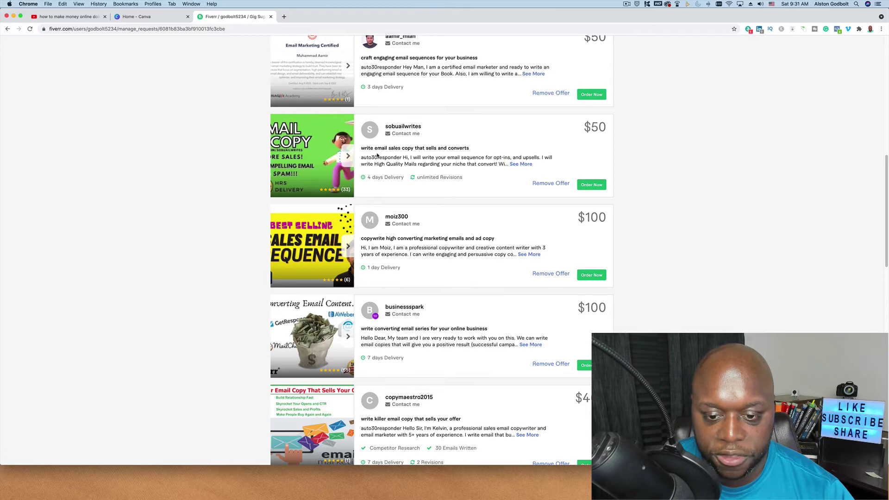
click(528, 254)
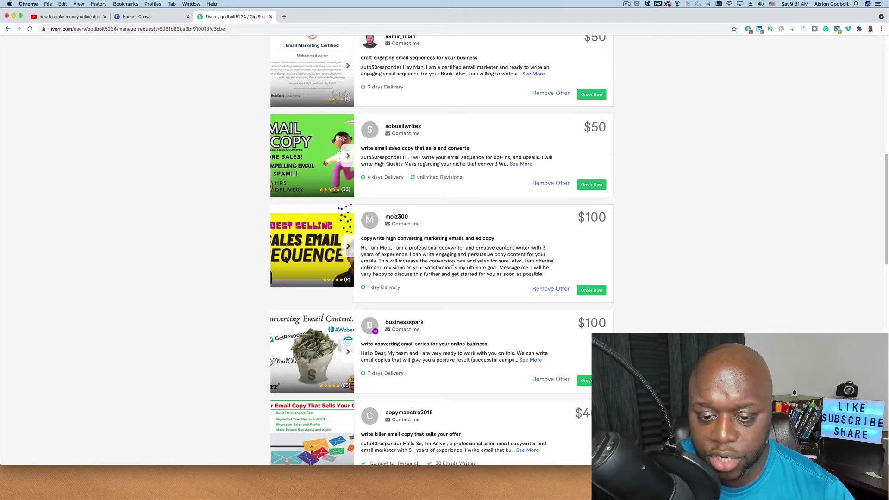
scroll(457, 264, up, 10)
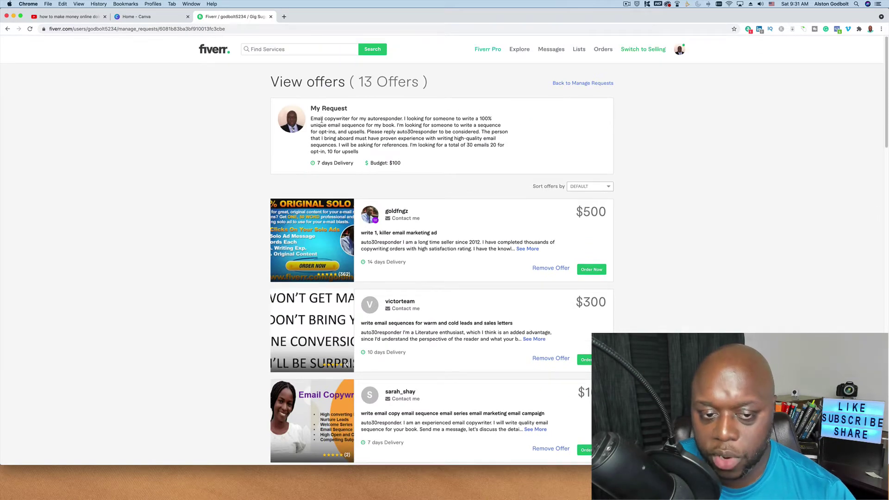
scroll(248, 229, down, 3)
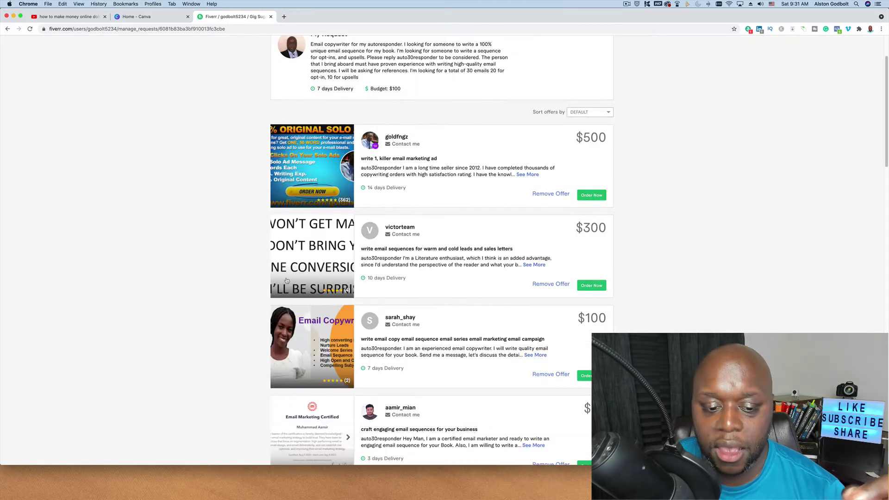
scroll(317, 284, up, 3)
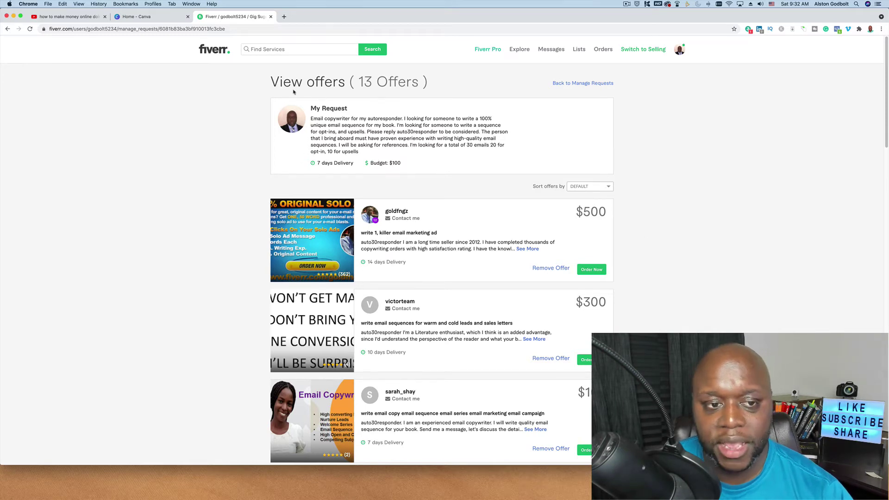
Highlight the View offers heading, then return to the Fiverr home page.
drag(272, 84, 425, 85)
click(240, 171)
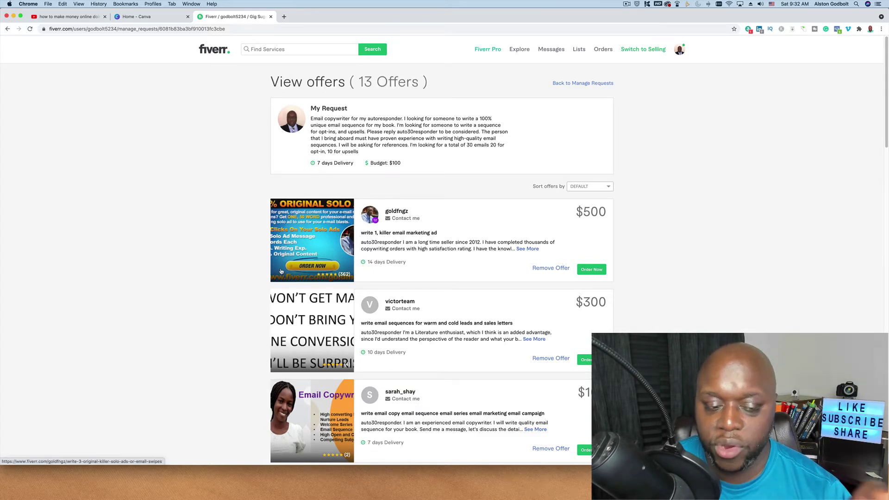
scroll(281, 272, down, 2)
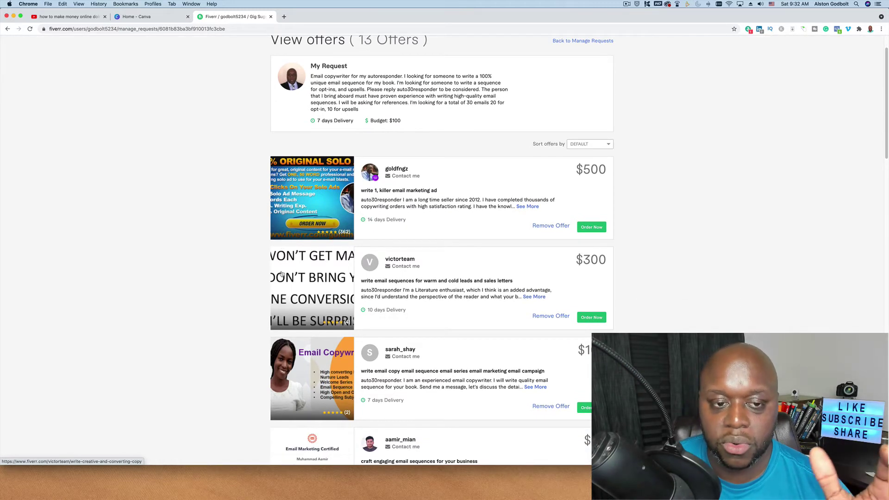
scroll(281, 275, up, 2)
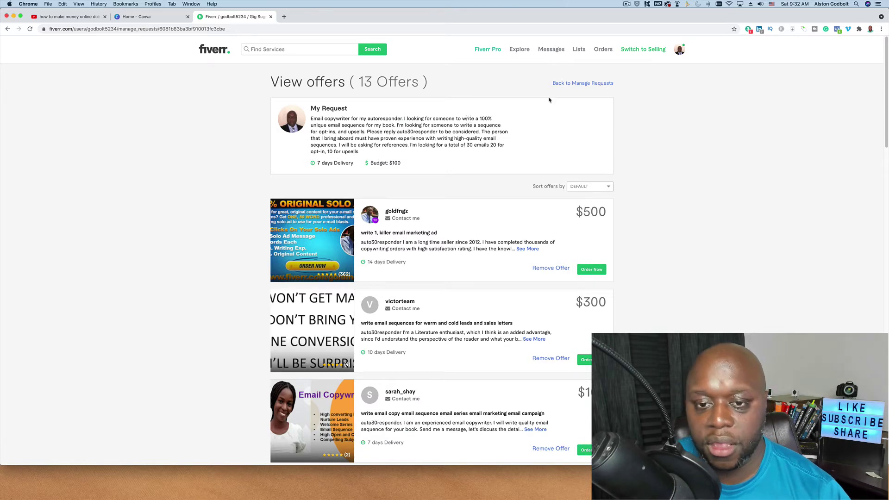
click(223, 53)
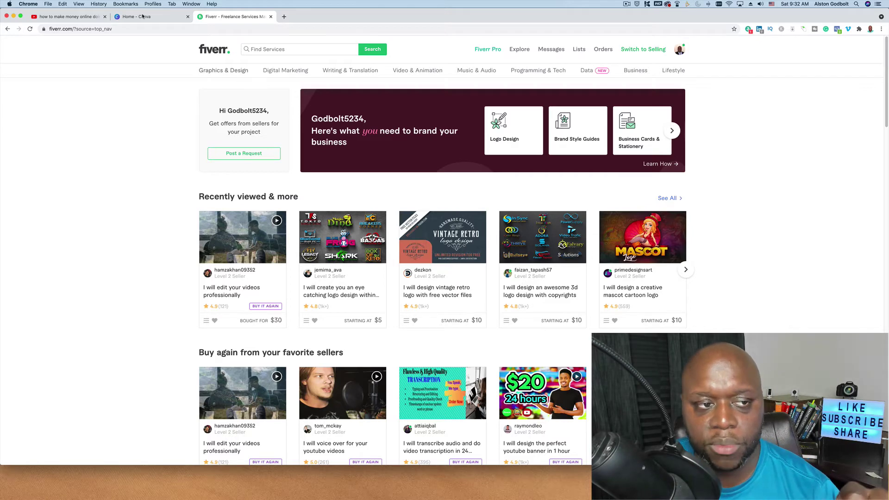
On Canva's home page, search 'tiktok' and create a blank TikTok Video design.
click(143, 16)
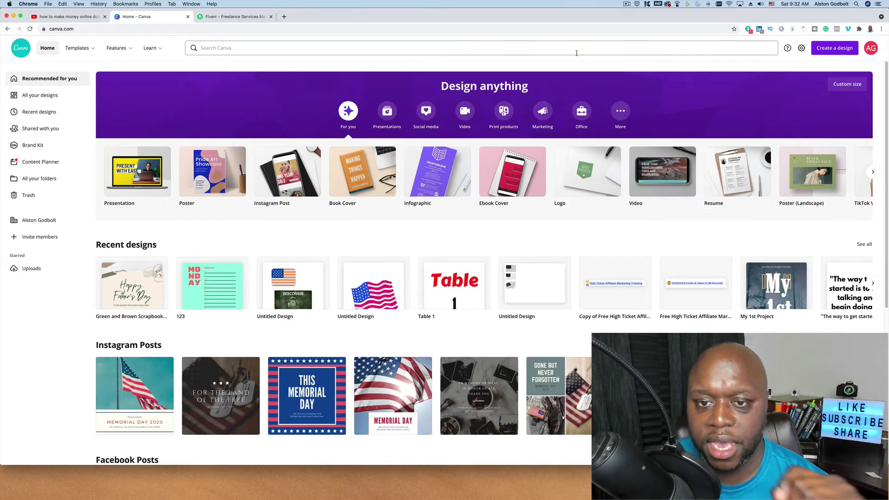
click(577, 52)
text(tiktok)
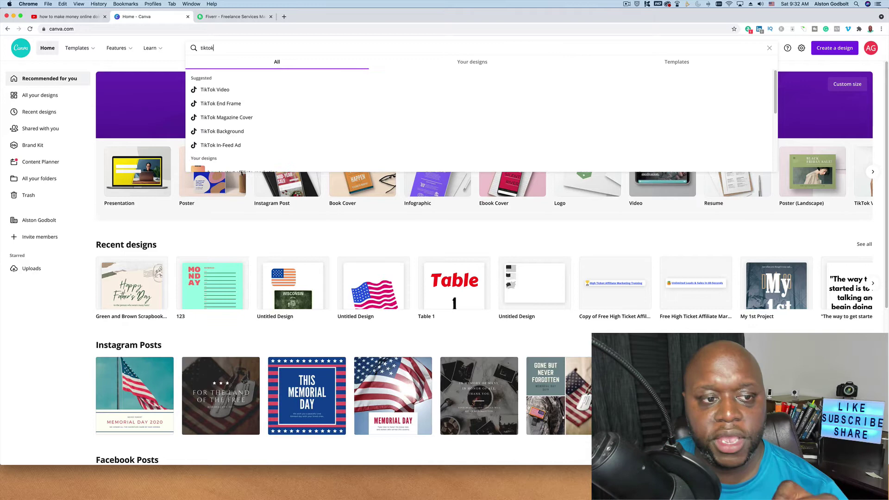
click(226, 90)
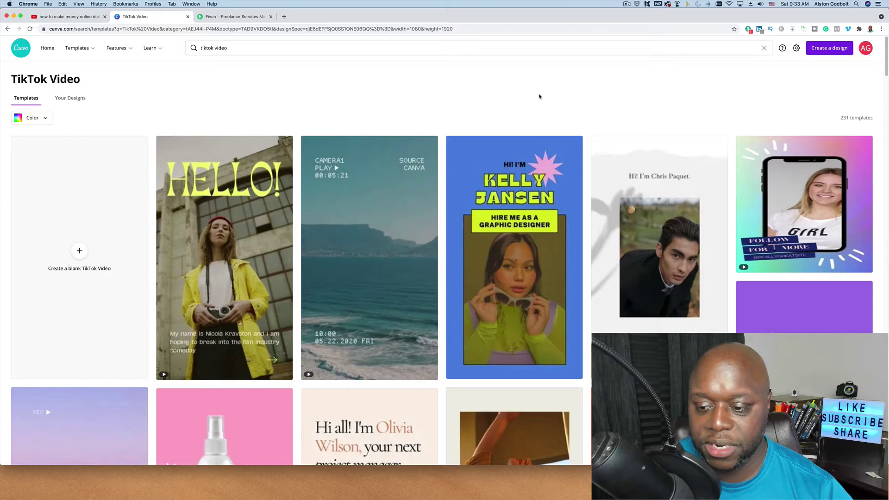
click(78, 251)
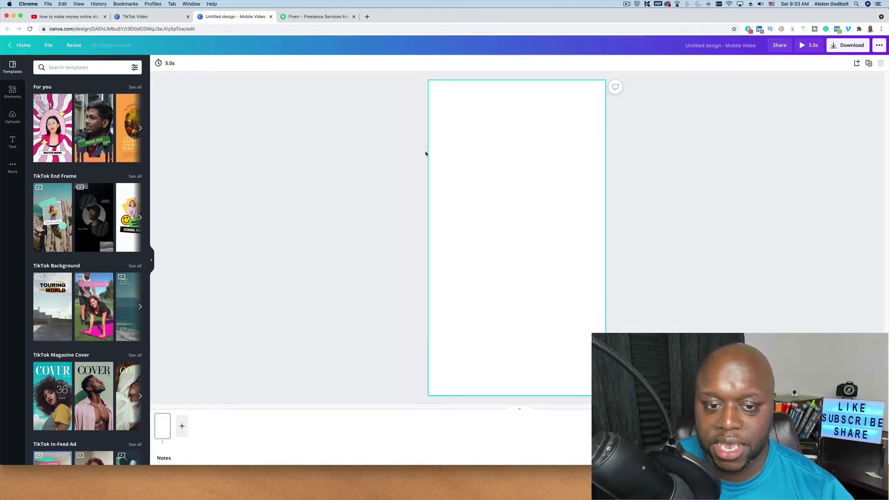
Open Pexels in a new tab and search for 'design' stock videos.
click(367, 16)
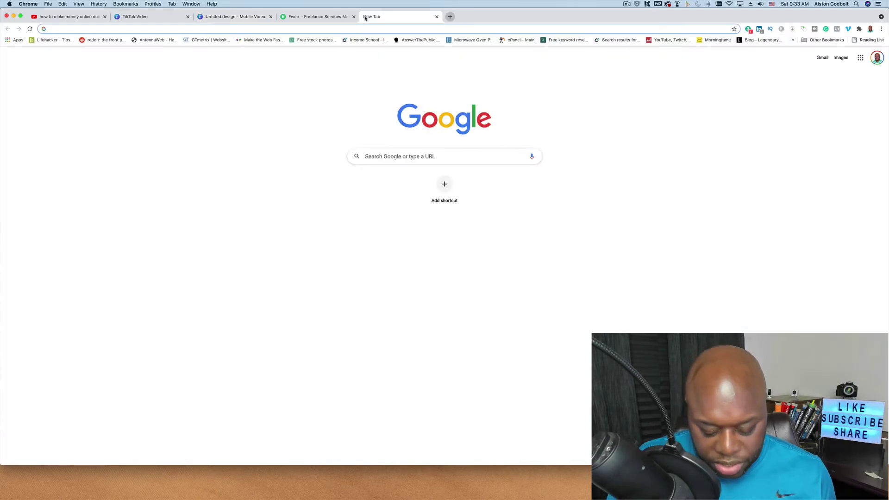
text(pe)
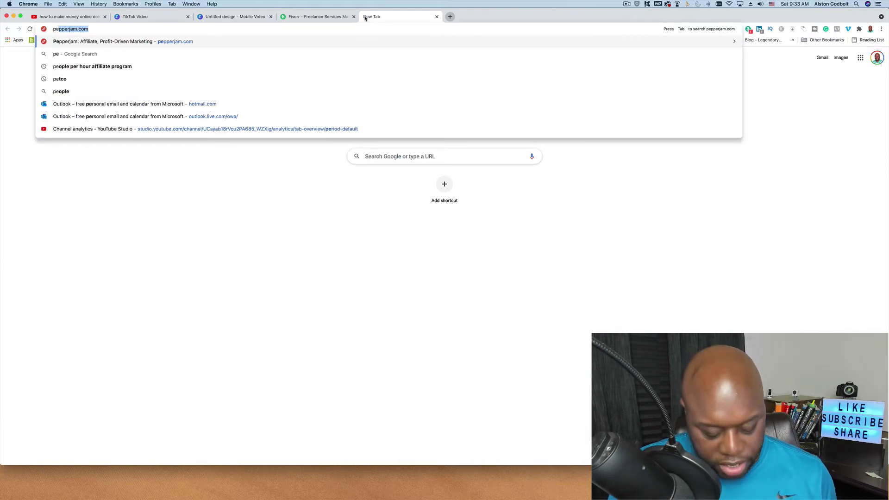
text(xels)
key(Return)
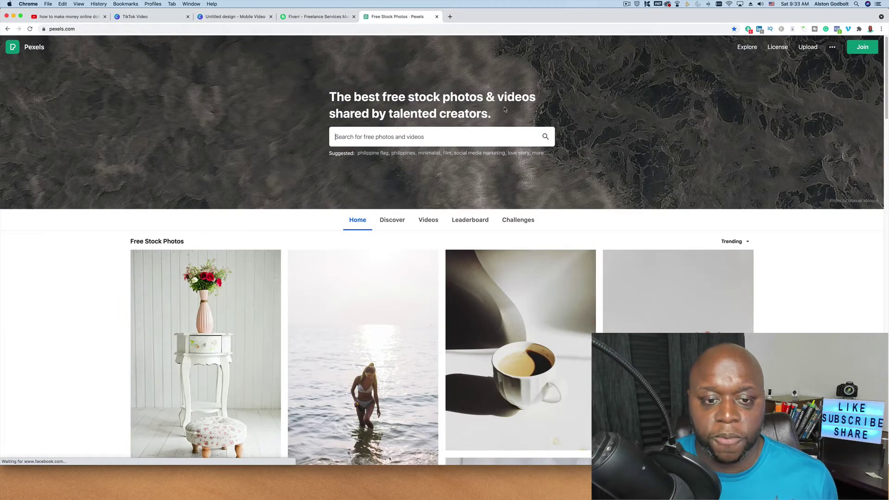
click(416, 139)
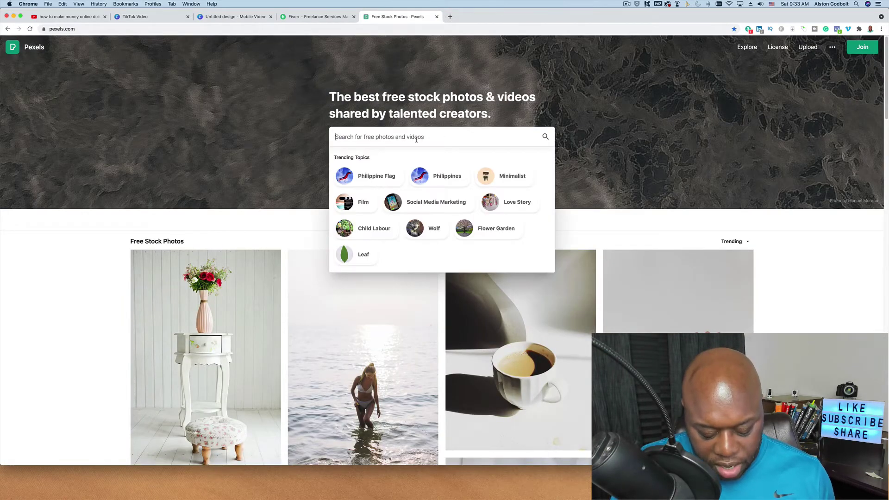
text(design)
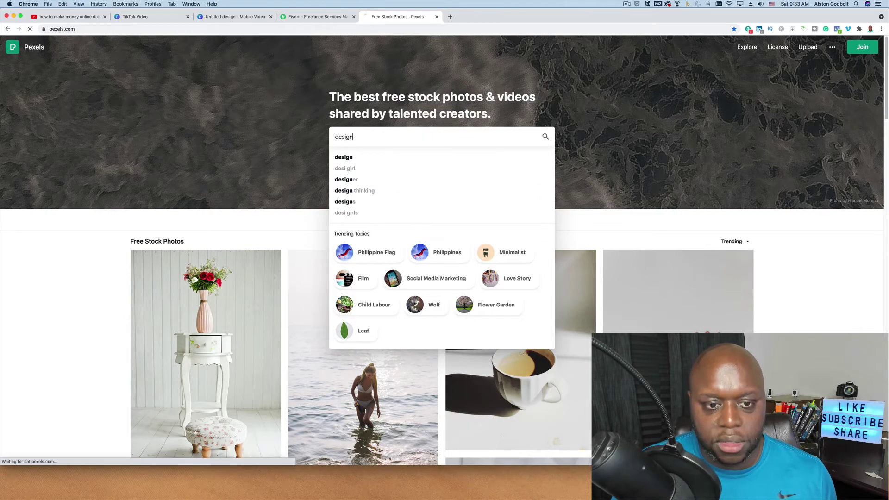
key(Return)
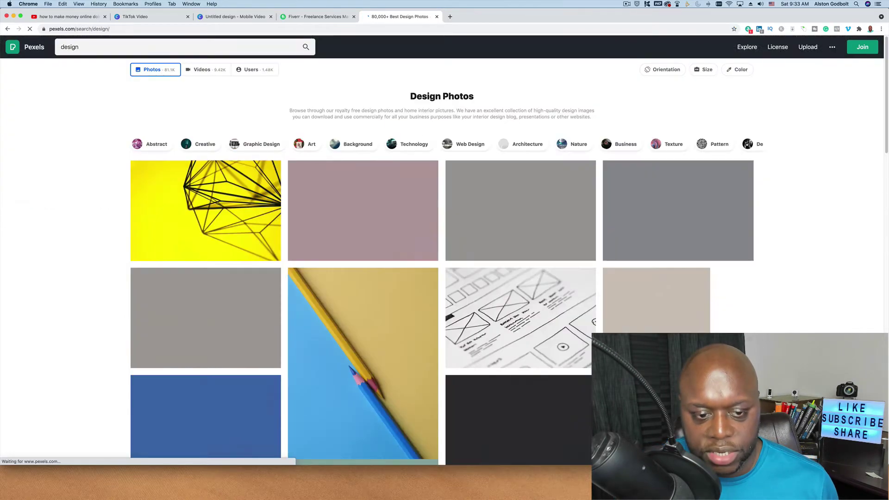
click(204, 70)
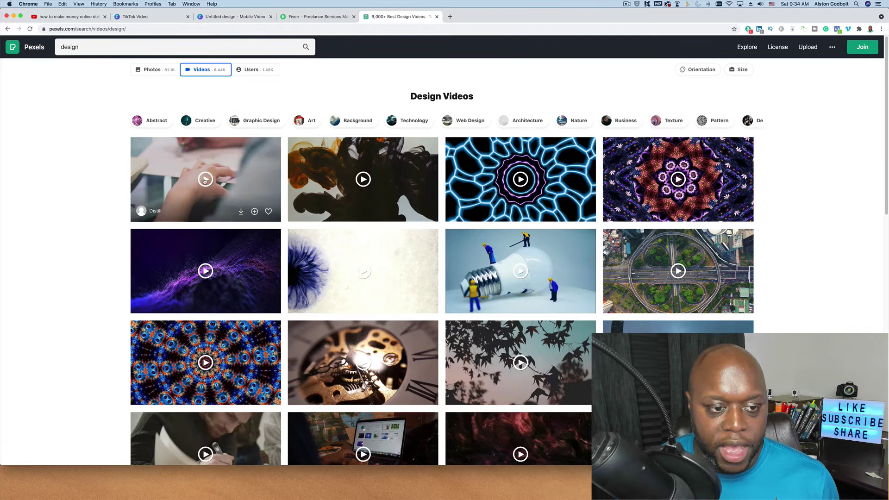
Download the Man Drawing on a Piece of Paper clip and return to the Canva design.
click(241, 212)
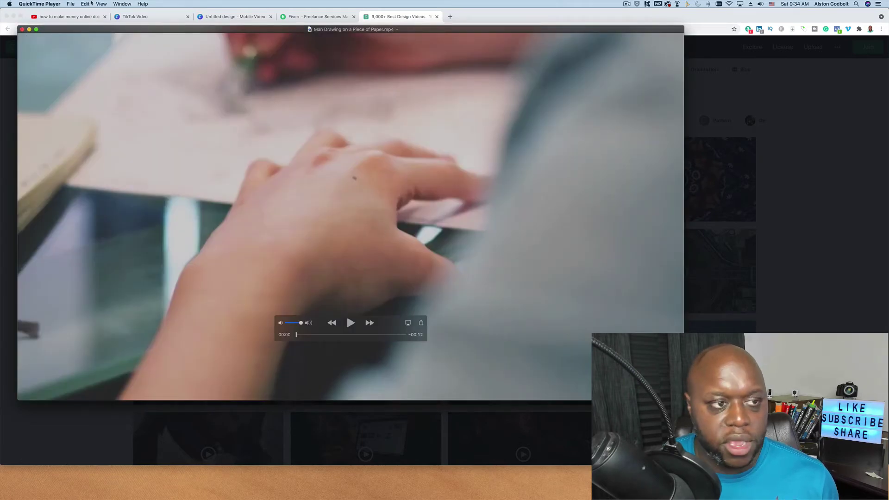
click(22, 29)
click(234, 16)
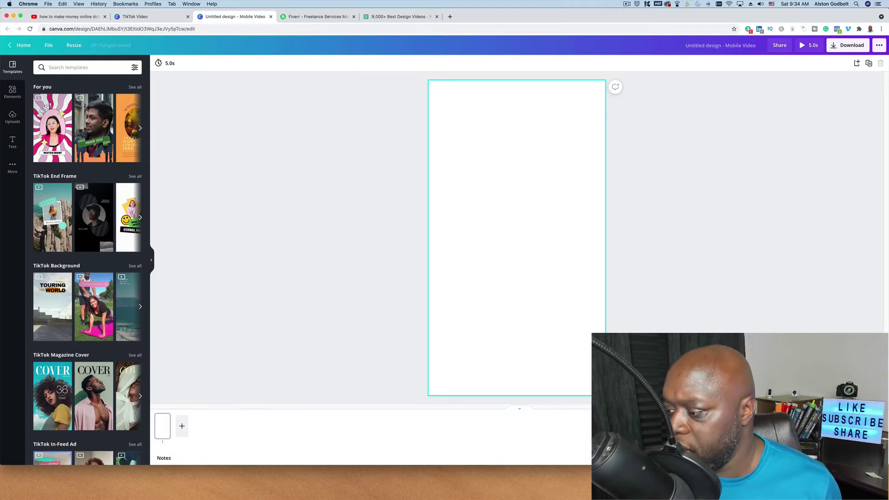
Drag the downloaded drawing mp4 from Finder's Downloads onto the Canva page.
key(super+Tab)
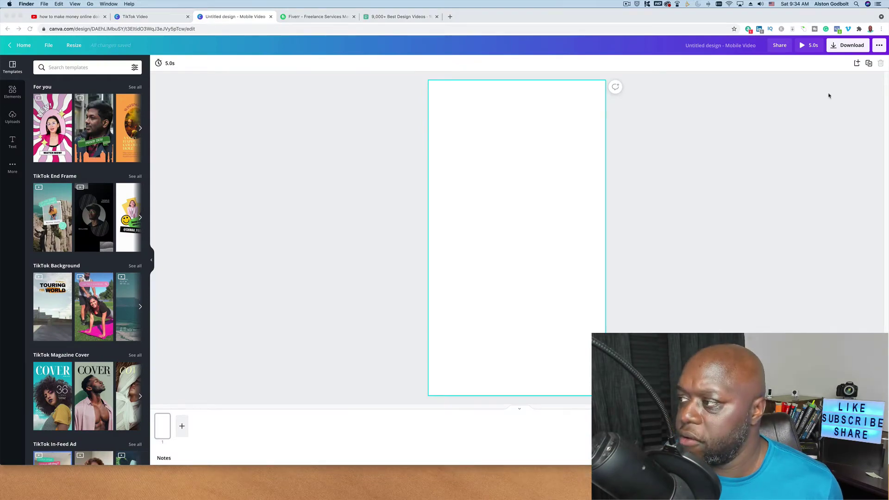
key(super+n)
click(414, 146)
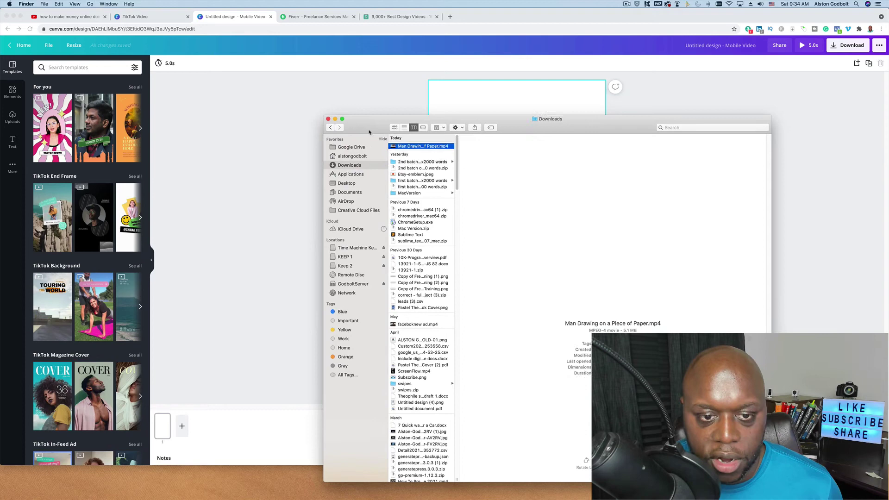
mouse_move(413, 147)
mouse_down()
mouse_move(613, 278)
mouse_move(512, 221)
mouse_up()
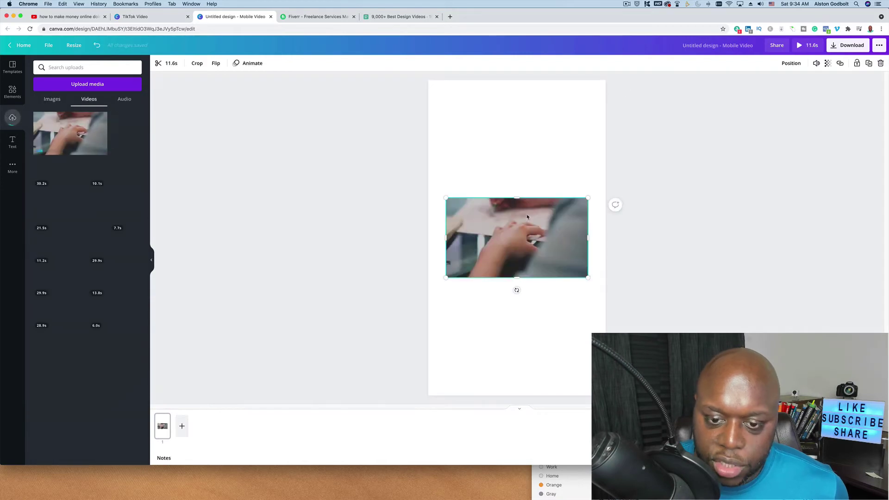
Stretch the video to full page width and align it Middle and Center.
drag(438, 188, 419, 178)
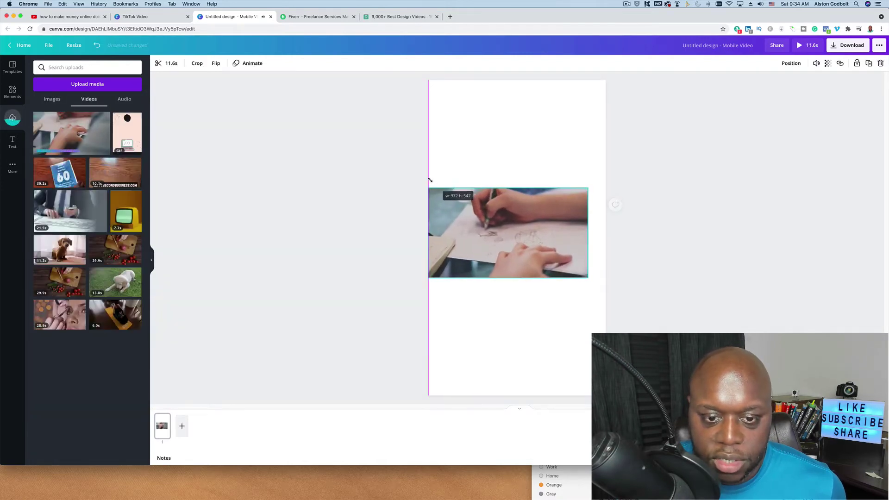
drag(589, 279, 604, 289)
click(787, 67)
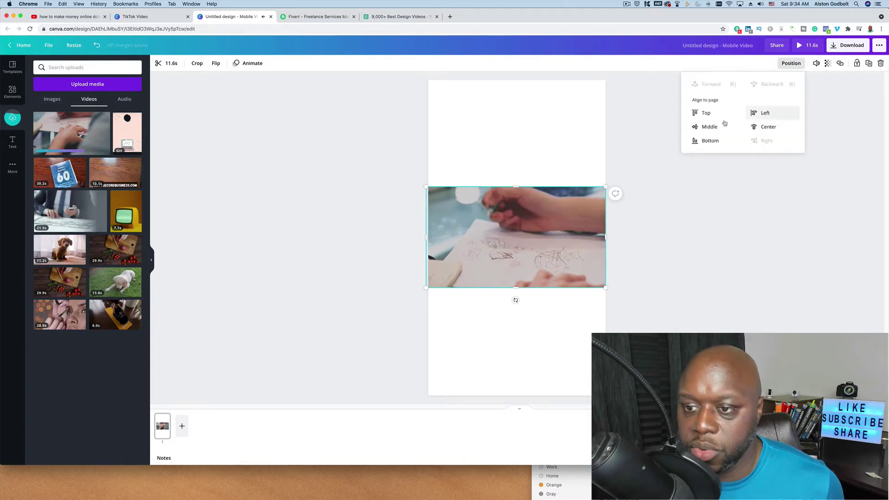
click(710, 127)
click(767, 127)
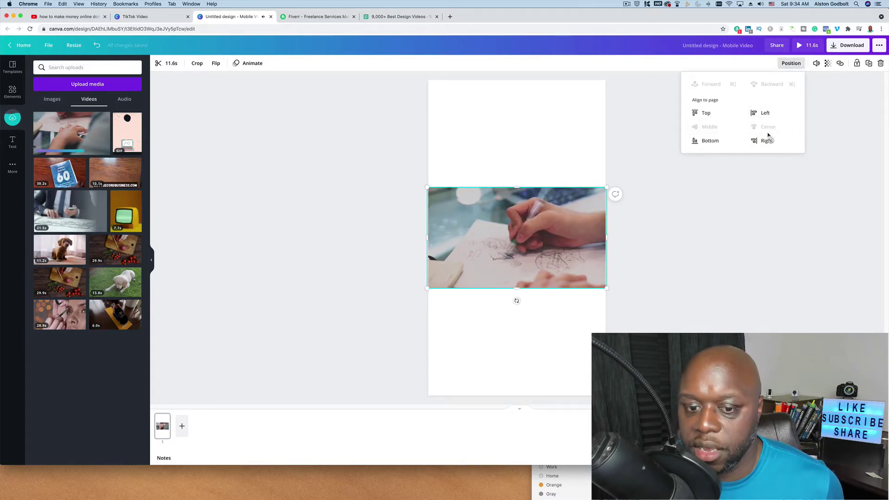
Add a dark square from Elements and stretch it past all four page edges.
click(671, 262)
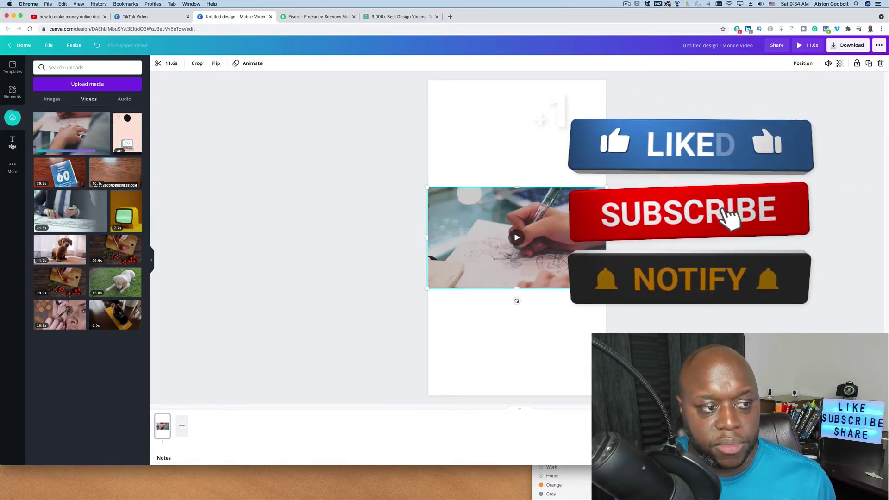
click(12, 93)
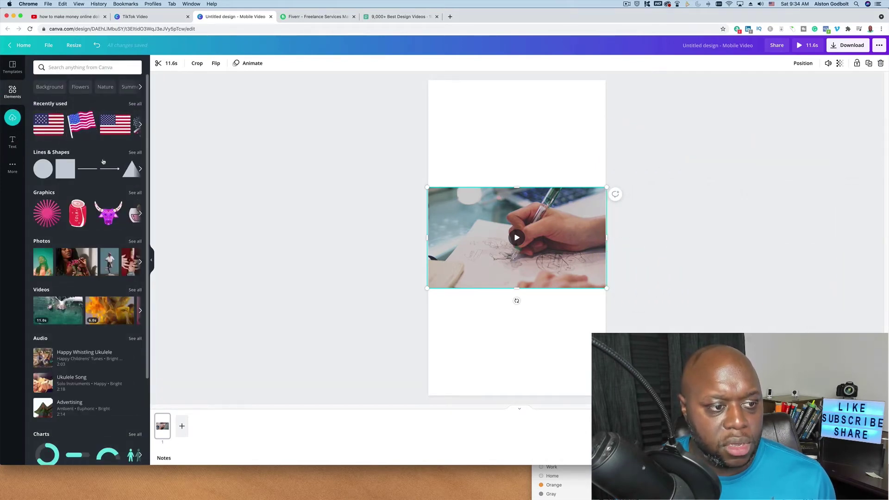
click(66, 168)
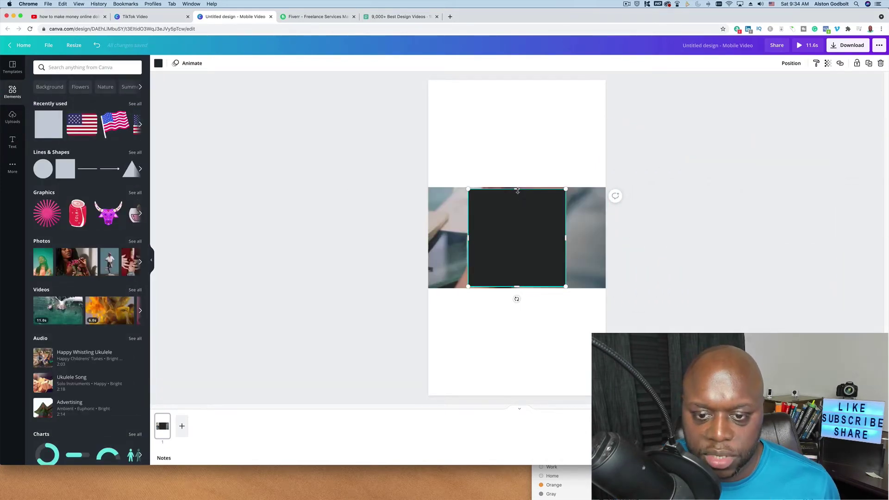
drag(517, 189, 517, 73)
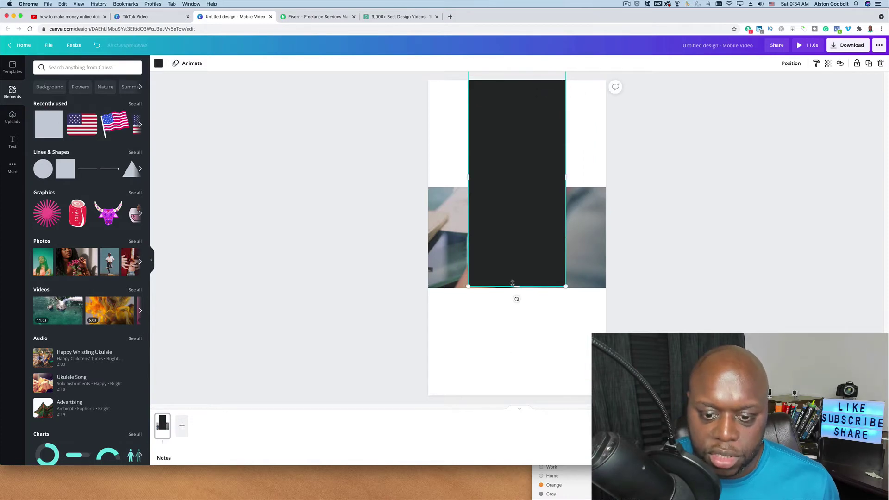
drag(516, 287, 517, 397)
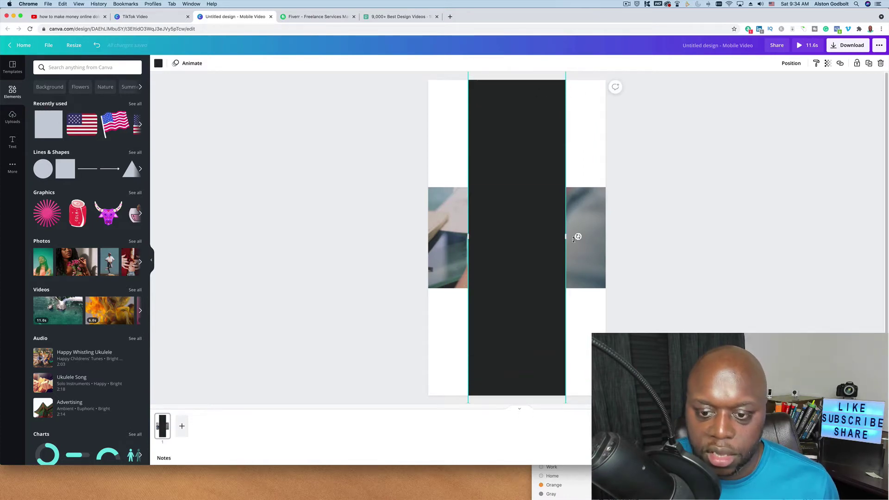
drag(565, 237, 661, 237)
drag(465, 245, 416, 245)
Send the dark rectangle backward behind the drawing video.
click(787, 65)
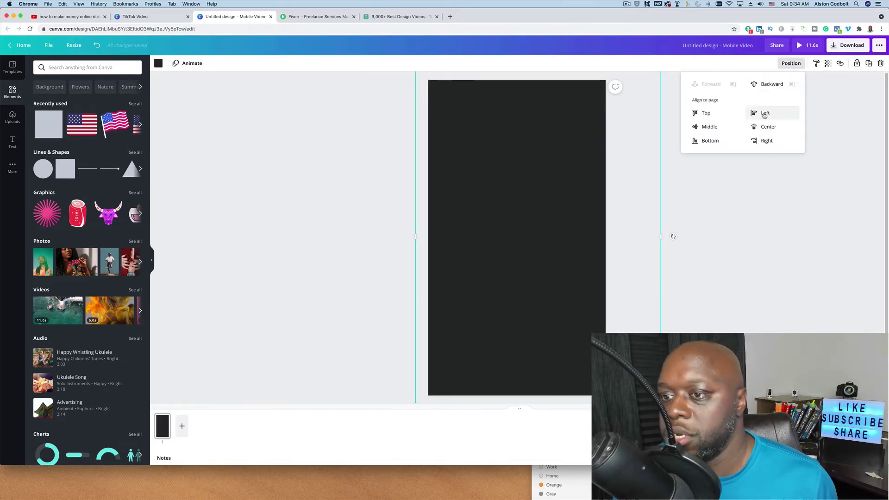
click(772, 84)
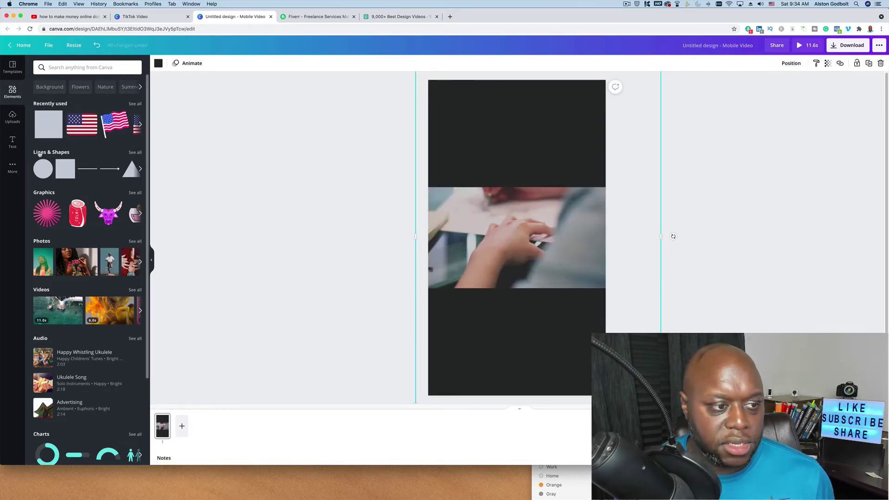
click(12, 142)
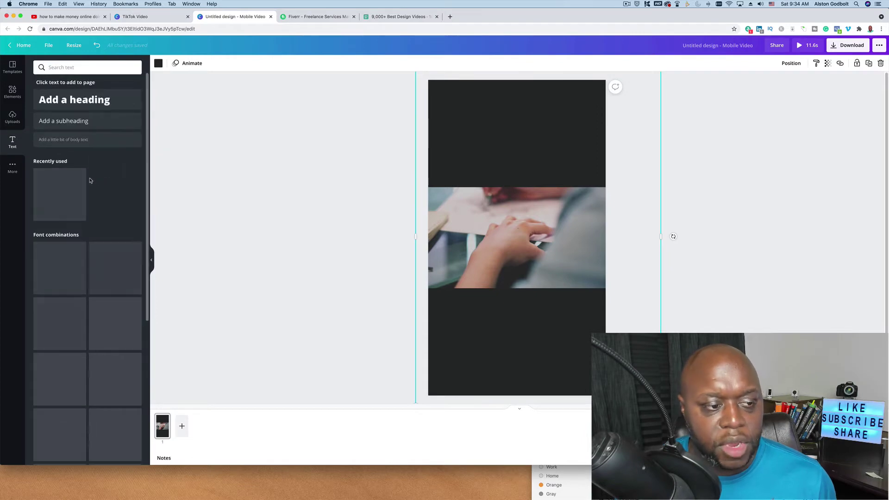
Add a heading at the top of the page reading 'Hire Me For your next project' and select its text.
click(99, 100)
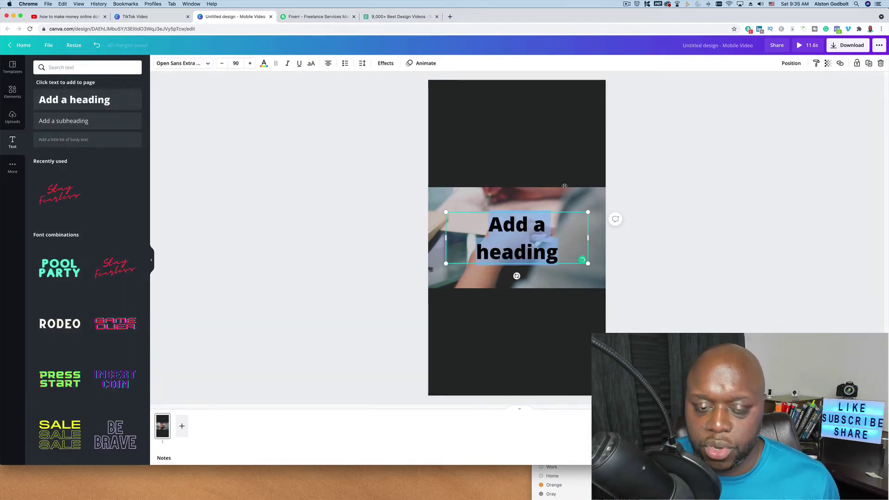
drag(564, 212, 562, 119)
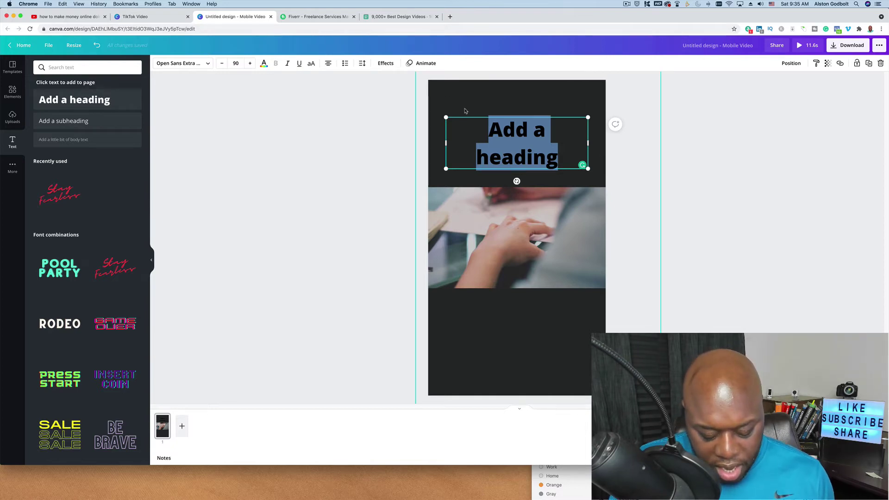
text(H)
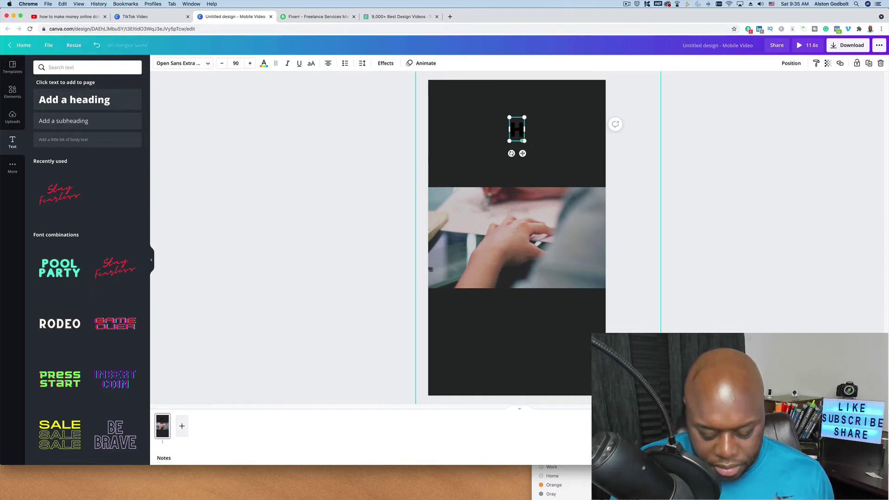
text(ire Me For)
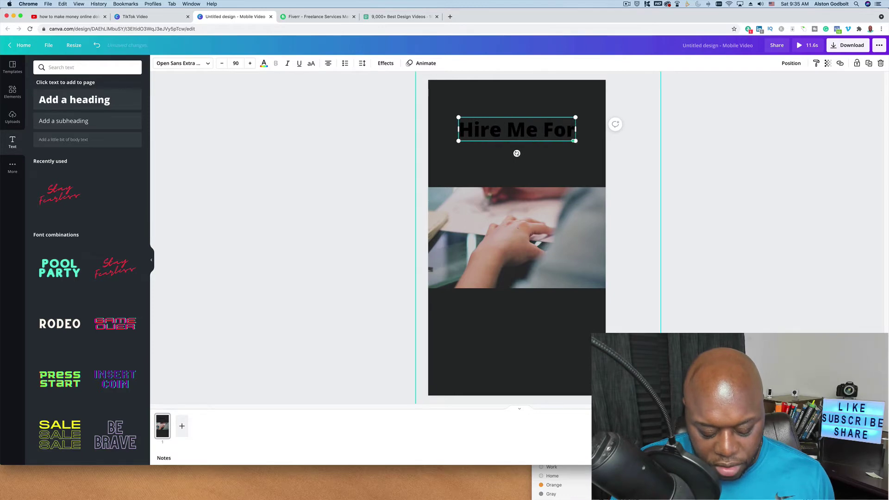
text( your next)
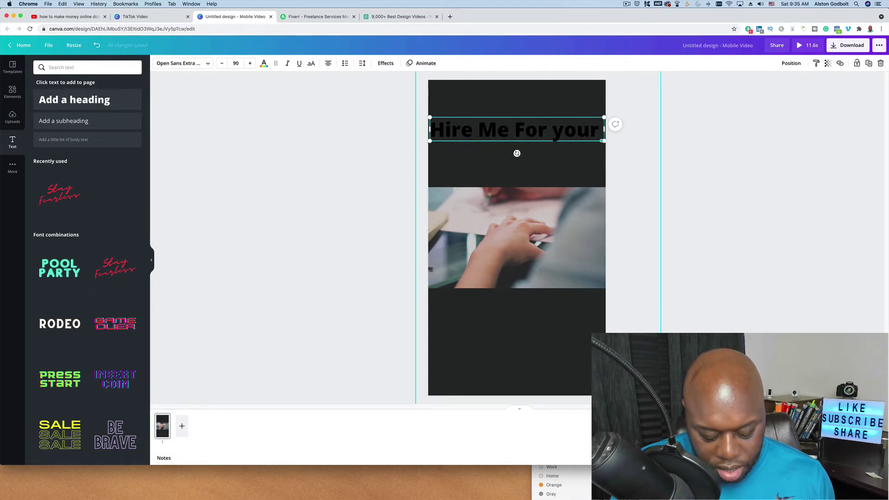
text( project)
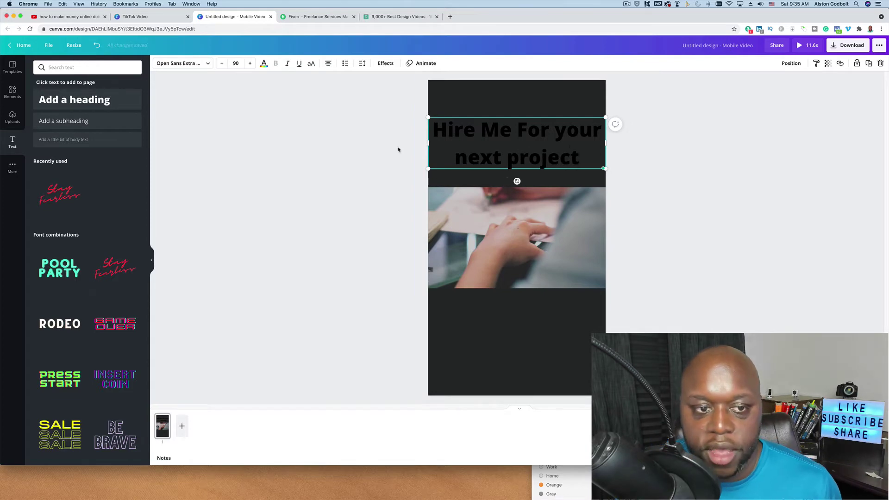
drag(584, 159, 427, 129)
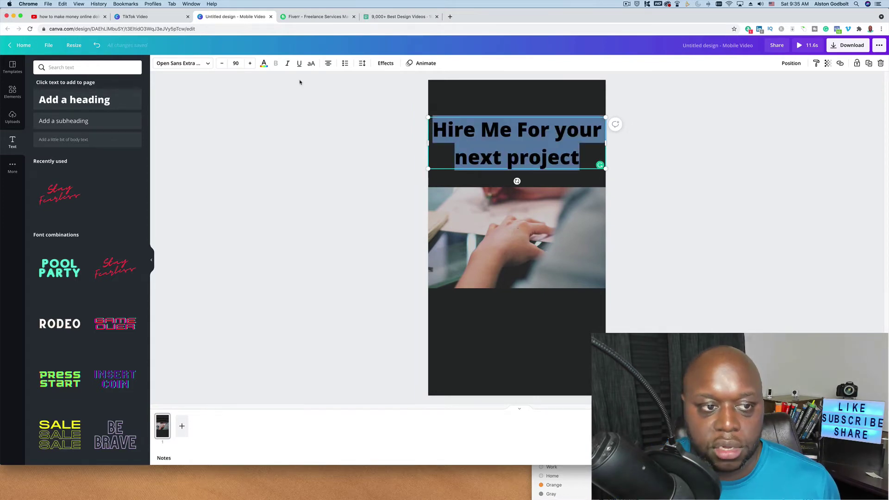
Make the selected heading text white and set it in the Carter One font.
click(264, 63)
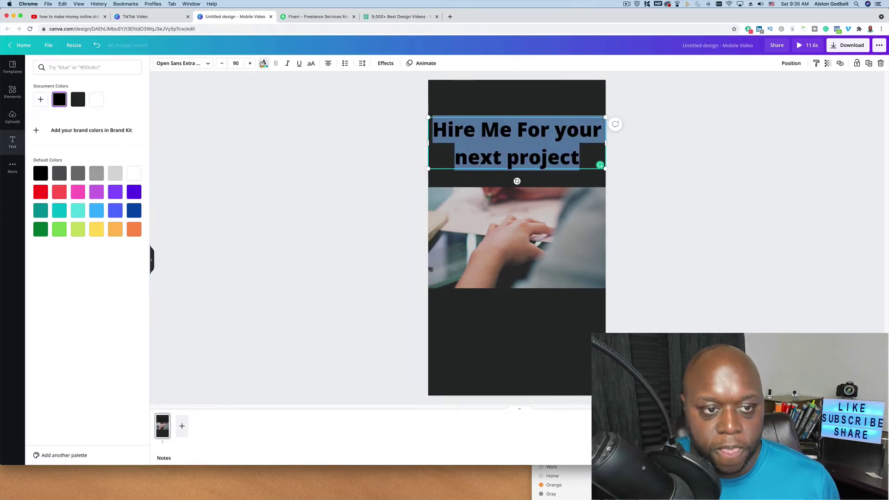
click(96, 99)
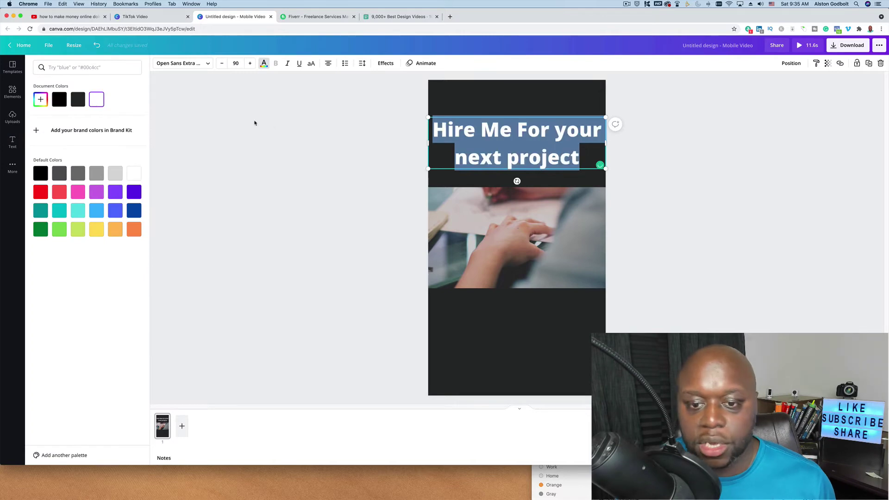
click(194, 67)
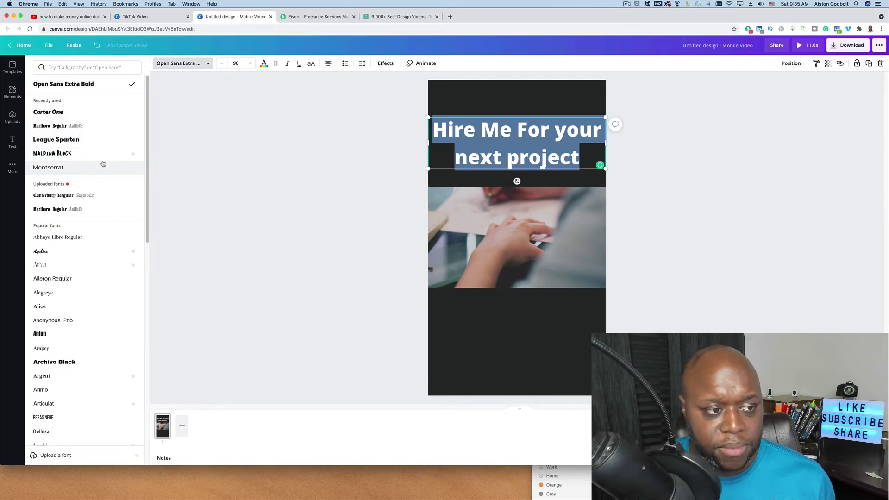
click(48, 114)
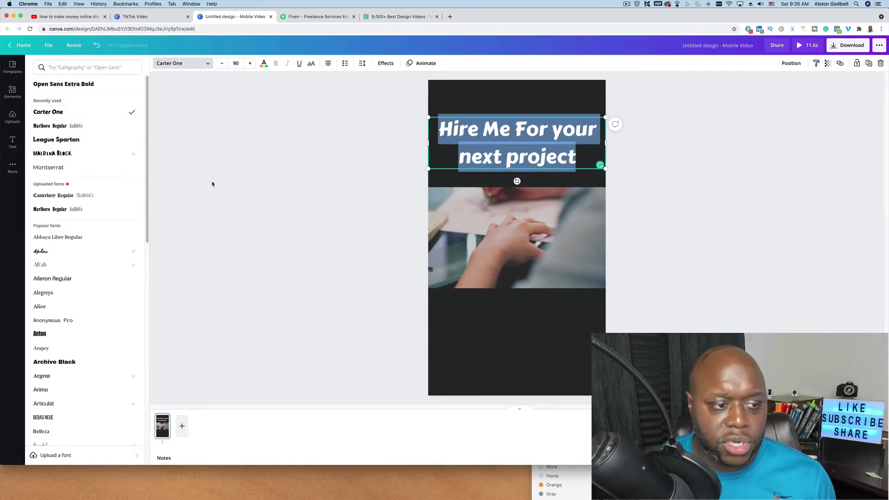
key(Escape)
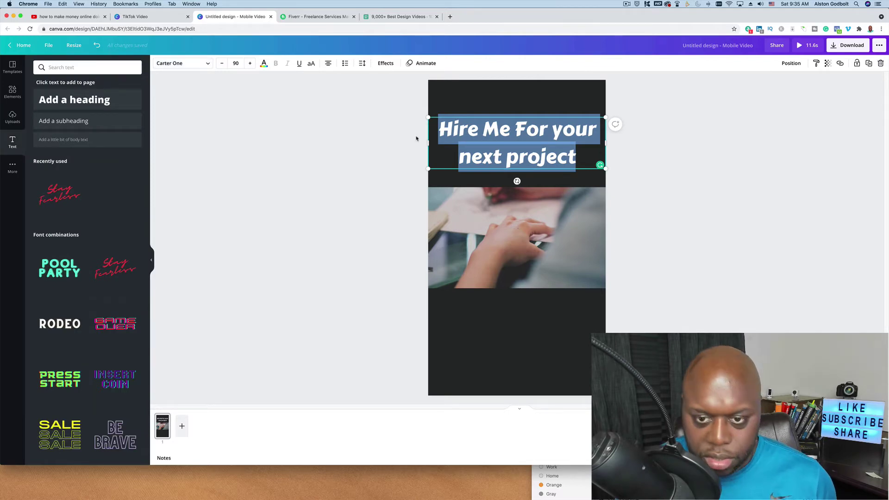
Copy the heading below the photo and change its words to 'Click Link In Bio'.
key(Escape)
drag(528, 139, 521, 319)
drag(576, 330, 440, 290)
text(Click Link In Bio)
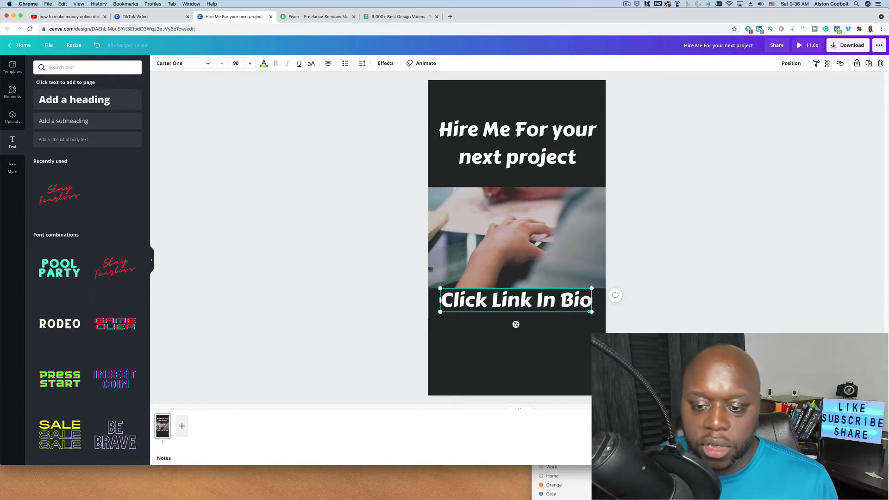
click(732, 232)
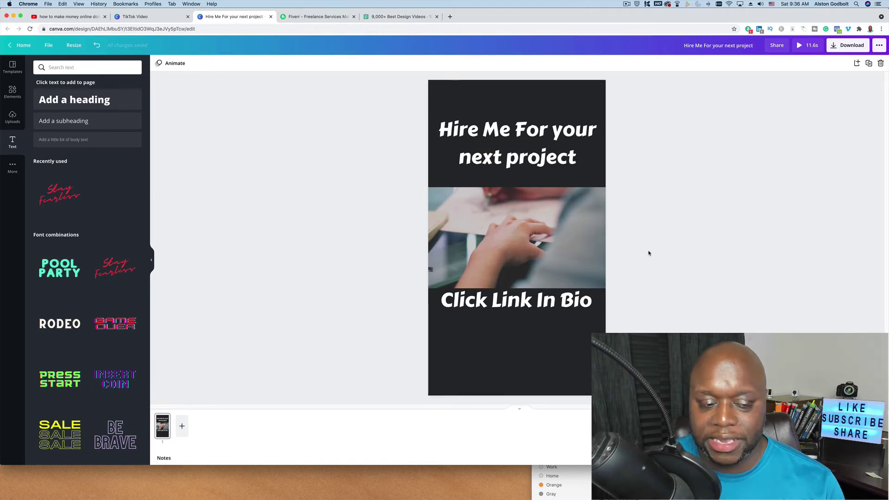
Nudge the 'Hire Me' heading down toward the photo and deselect it.
drag(536, 160, 537, 173)
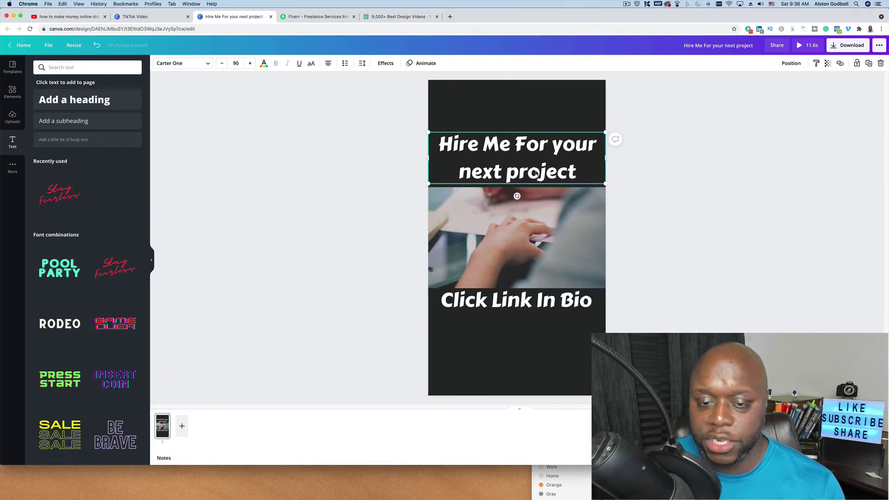
click(641, 212)
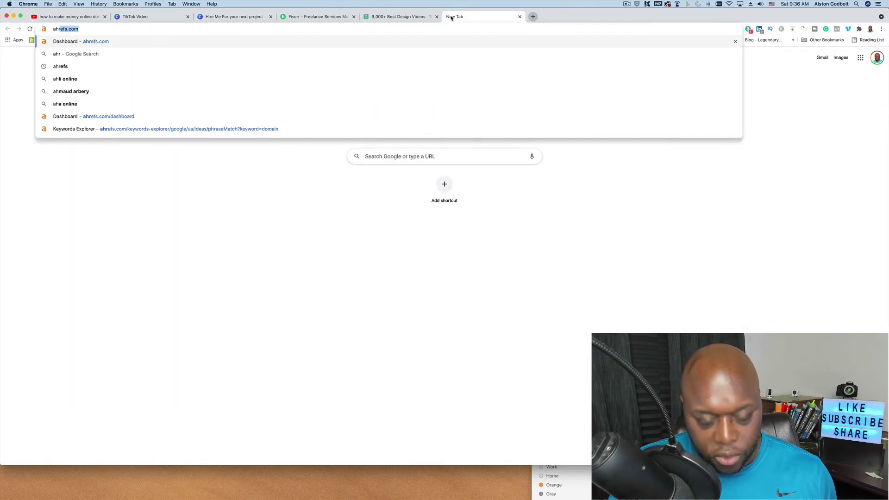
Load ahrefs.com and sign in with the saved credentials to reach the dashboard.
key(Return)
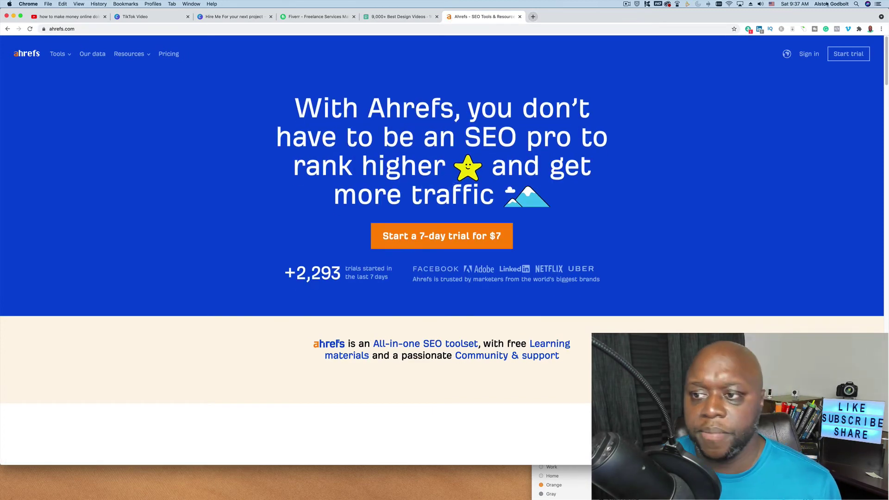
click(809, 54)
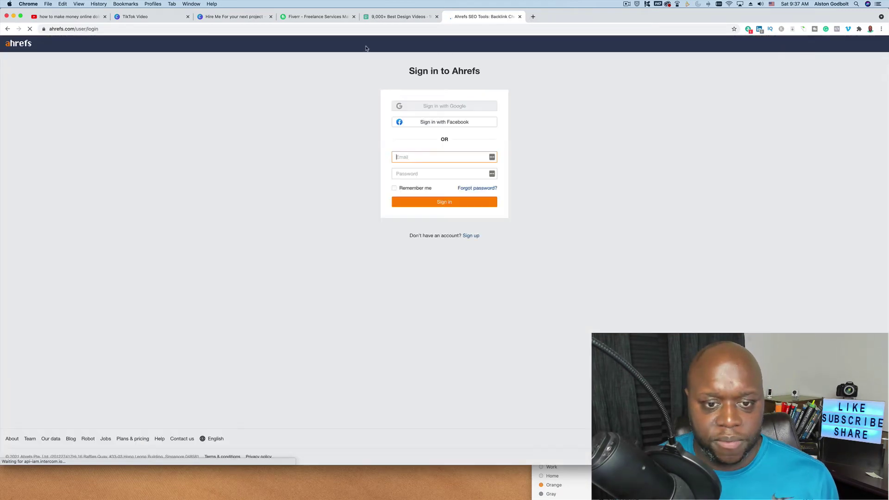
click(459, 204)
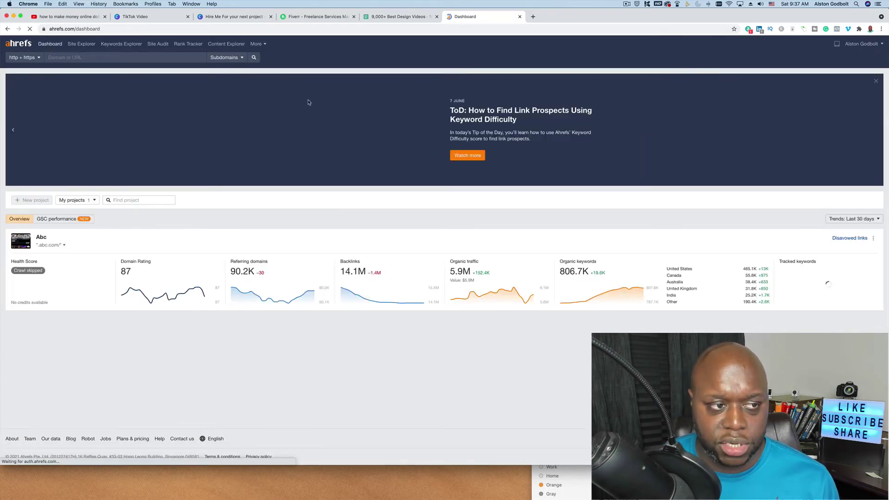
Search Keywords Explorer for 'portable air conditioner' and list its matching terms.
click(129, 44)
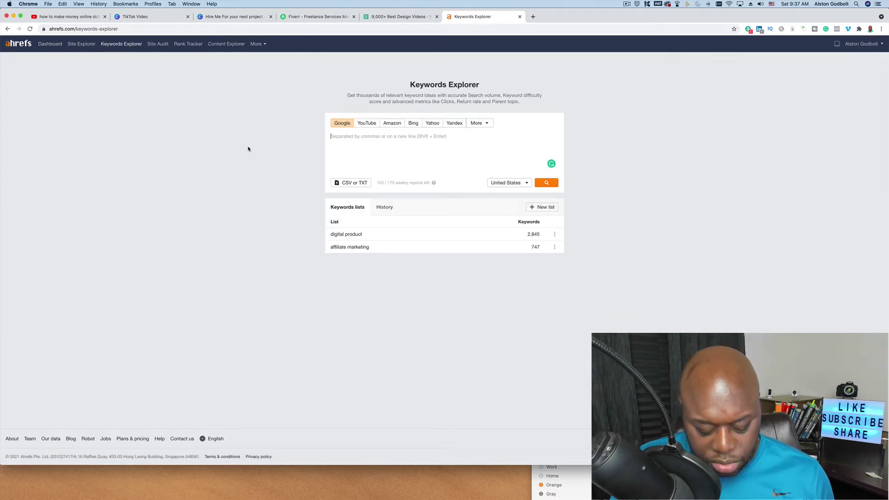
text(portable air conditionar)
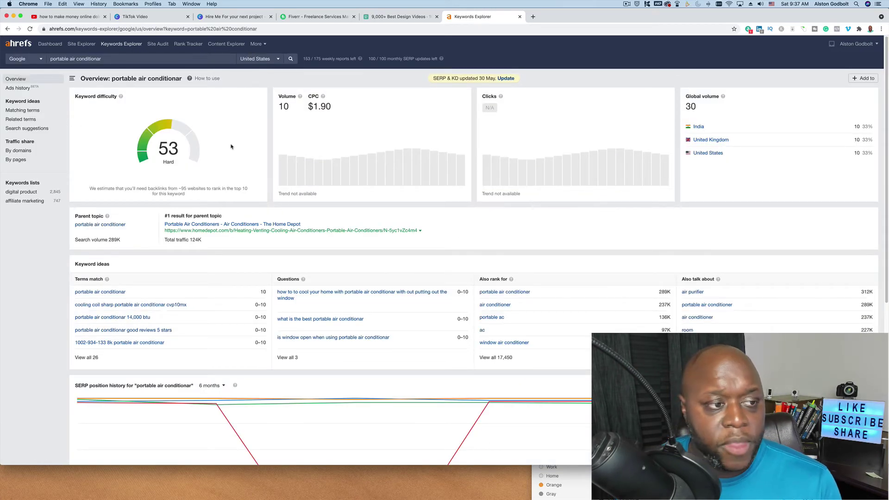
click(32, 111)
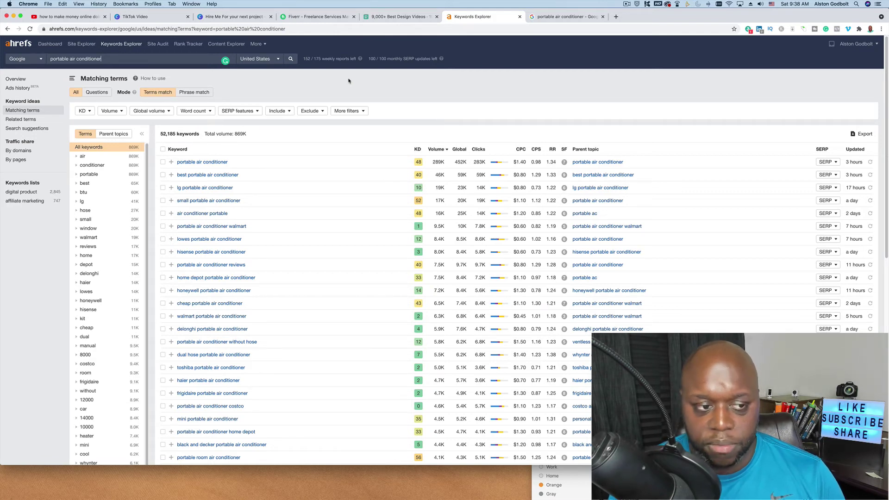
Filter the matching terms to a maximum keyword difficulty of 5.
click(86, 111)
click(130, 125)
text(5)
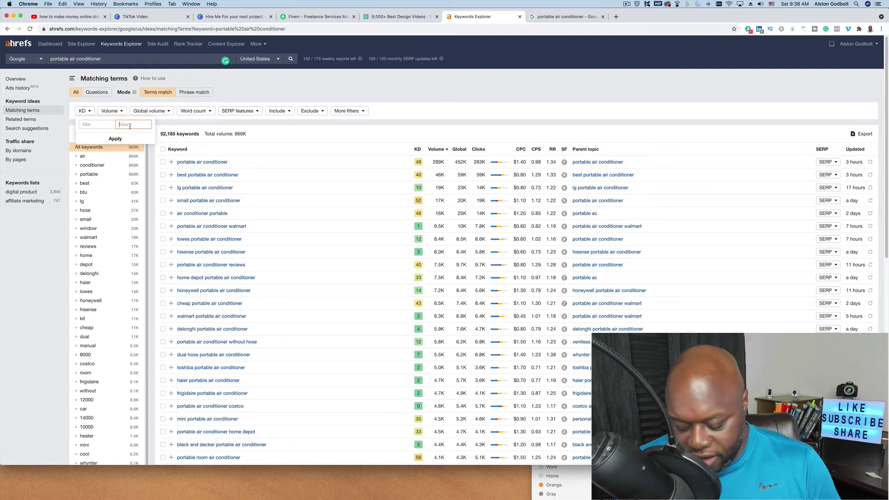
key(Return)
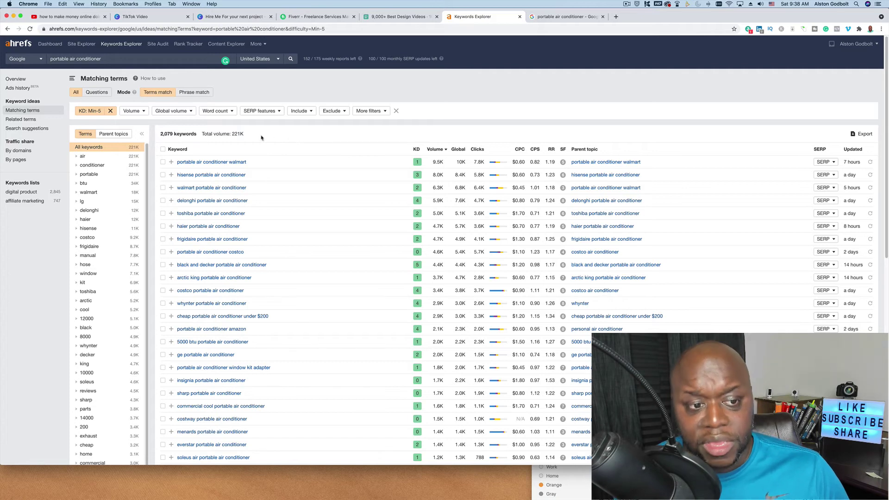
Highlight the 221K total volume figure for the filtered keywords.
drag(204, 134, 262, 138)
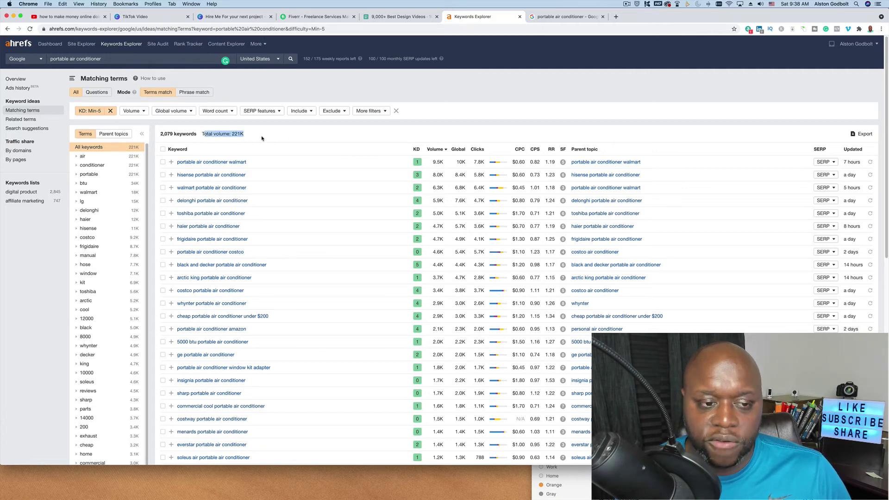
click(262, 137)
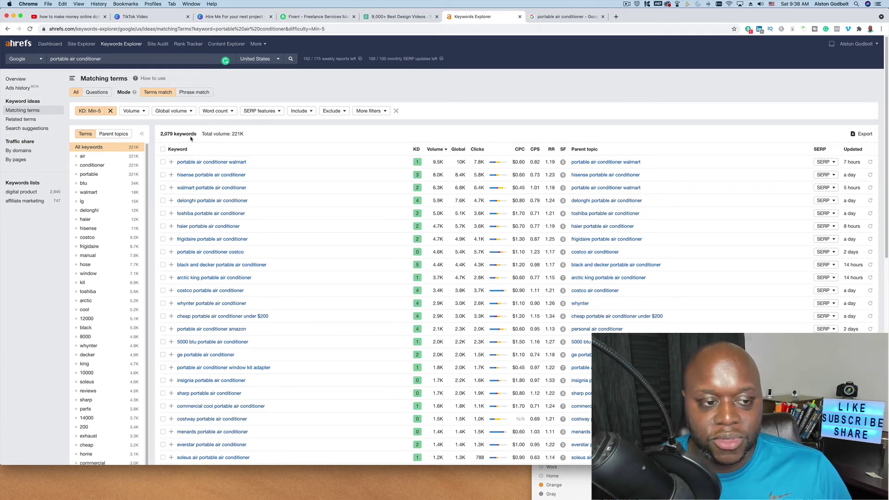
drag(232, 134, 271, 139)
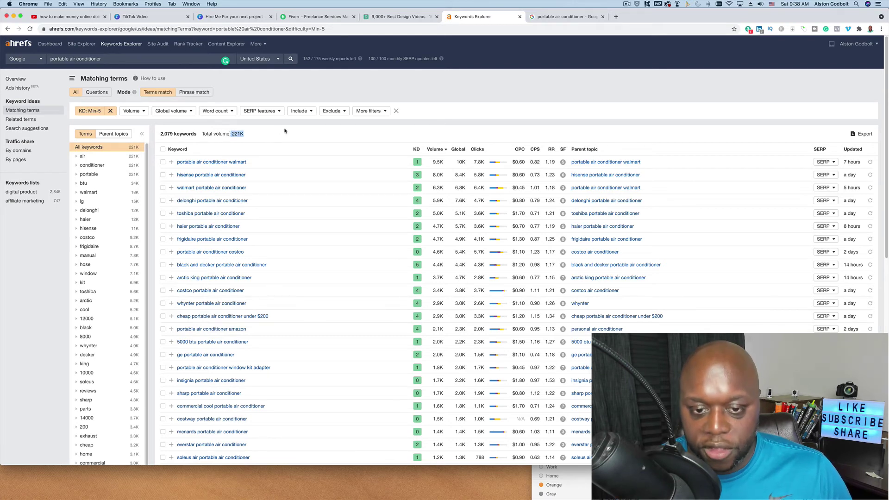
click(316, 138)
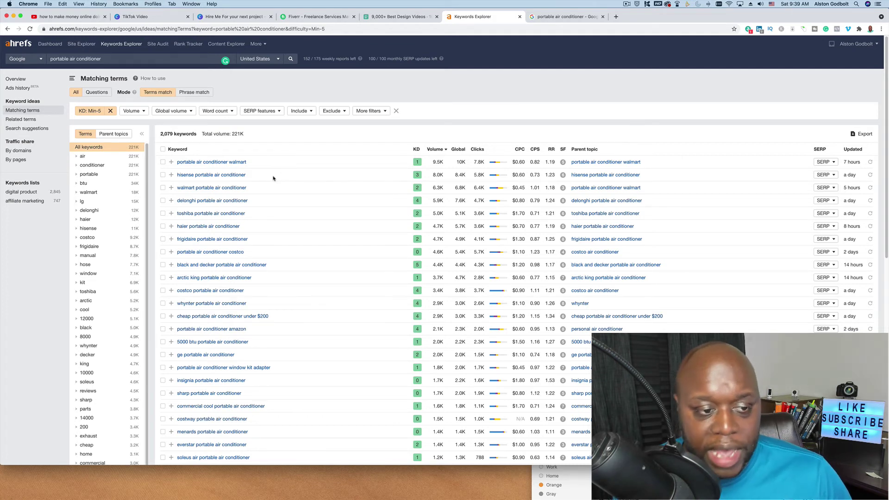
drag(242, 174, 178, 175)
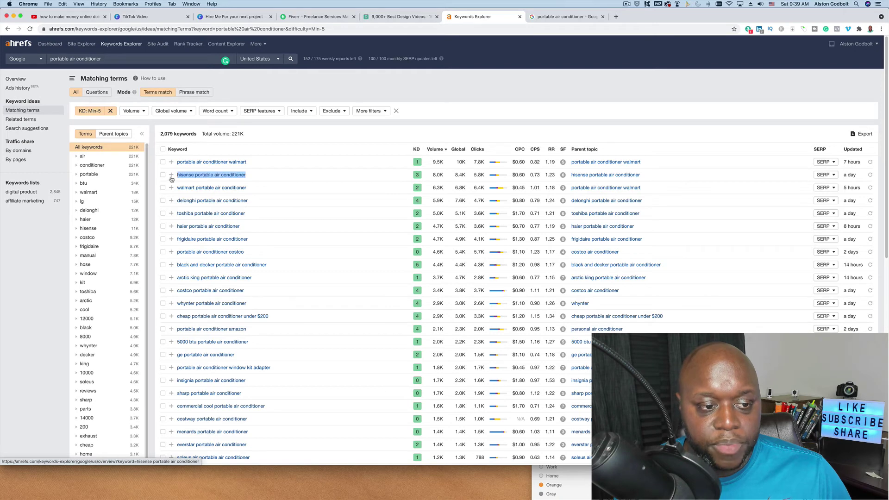